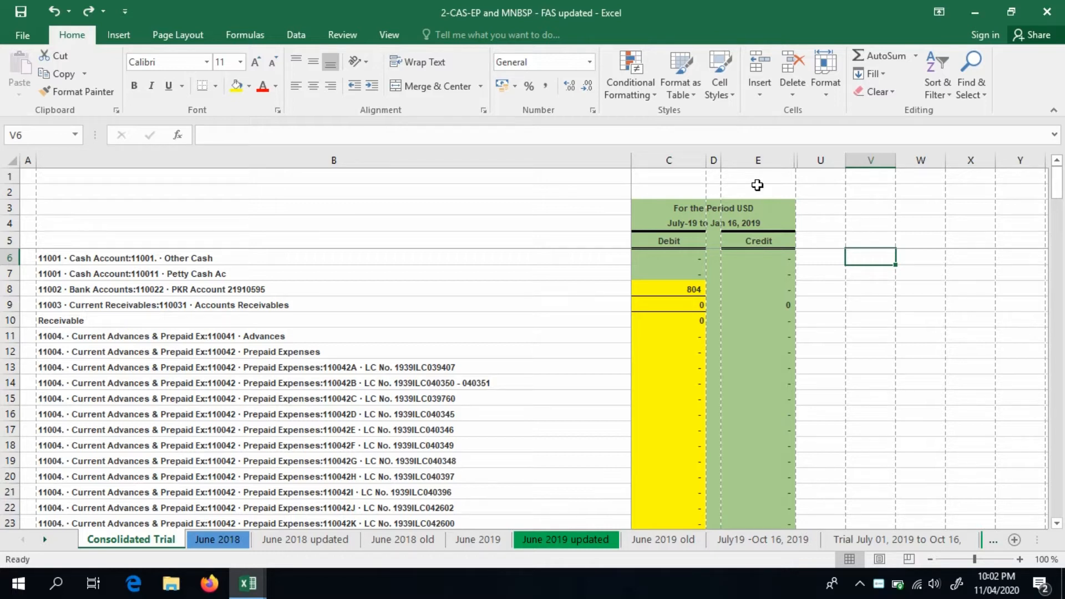
key("Up")
key("Up")
key("Up")
key("Up")
key("Left")
key("Left")
key("Left")
key("Left")
key("Left")
key("Left")
key("Left")
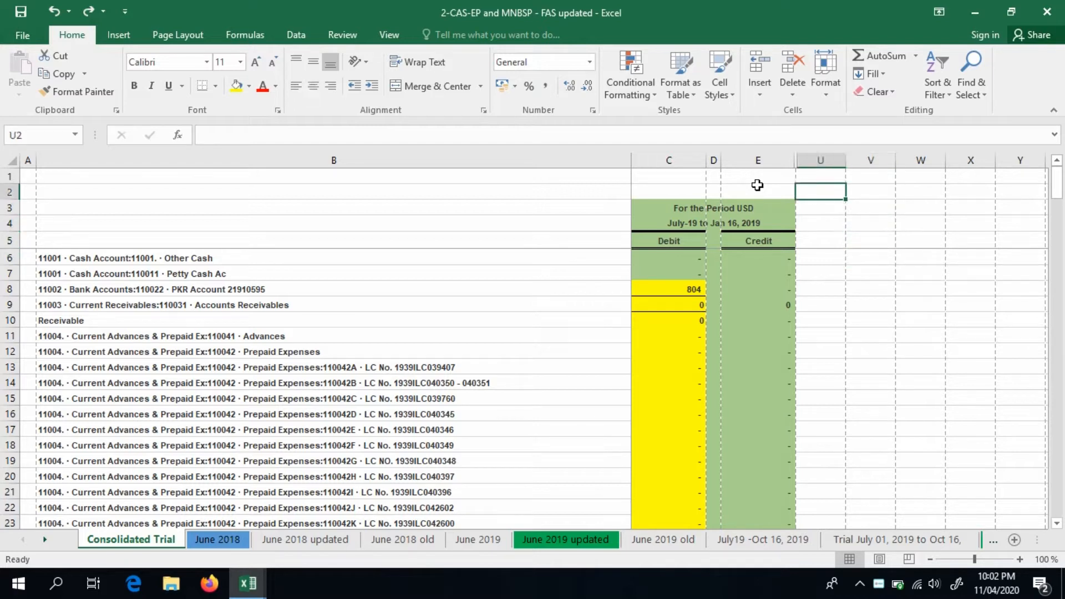
key("Down")
key("Down")
key("Down")
key("Down")
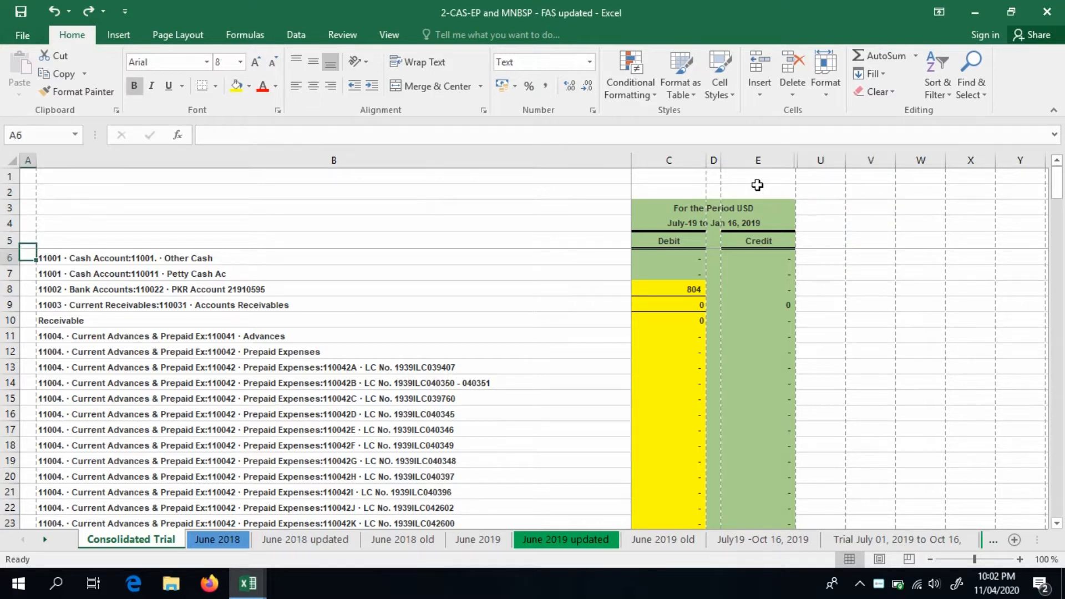
key("Right")
key("Right")
key("Left")
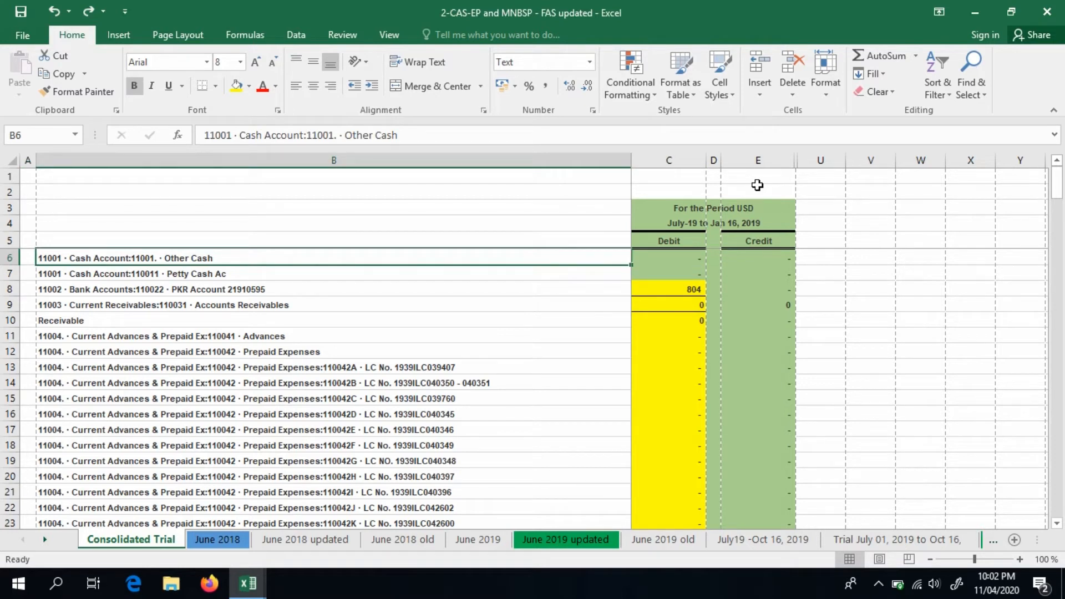
key("Right")
key("Right")
key("Right")
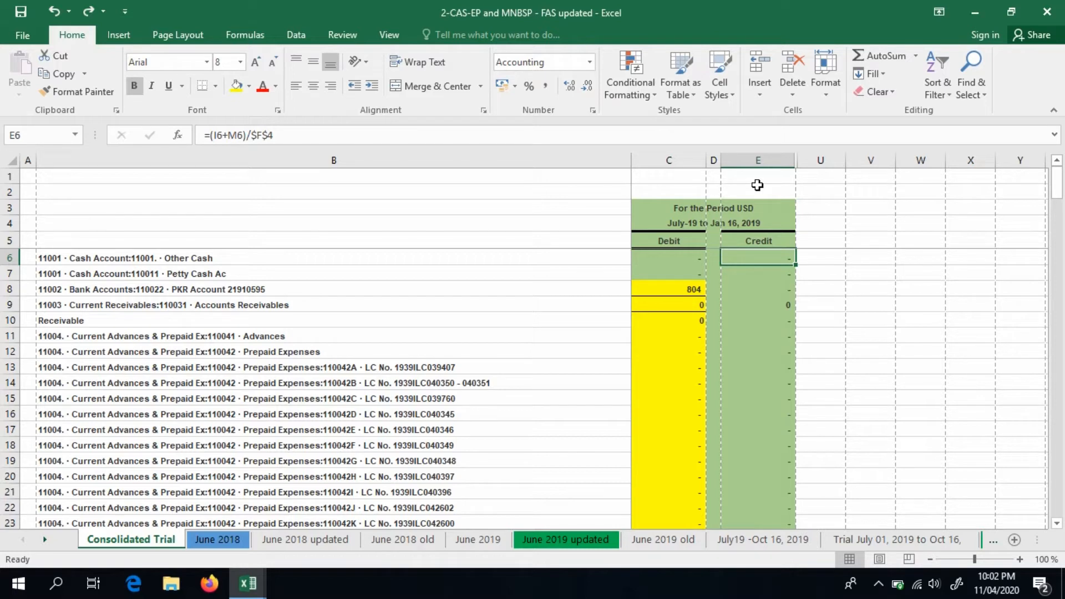
- Select the entire column C and the entire row 5 in turn, ending with column C
left_click(653, 161)
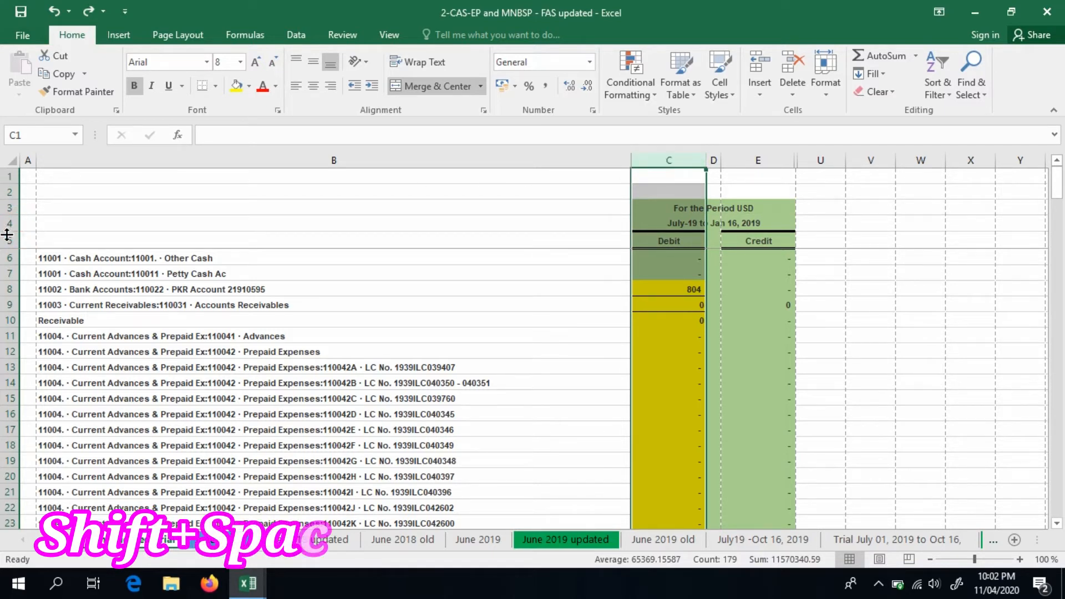
left_click(9, 240)
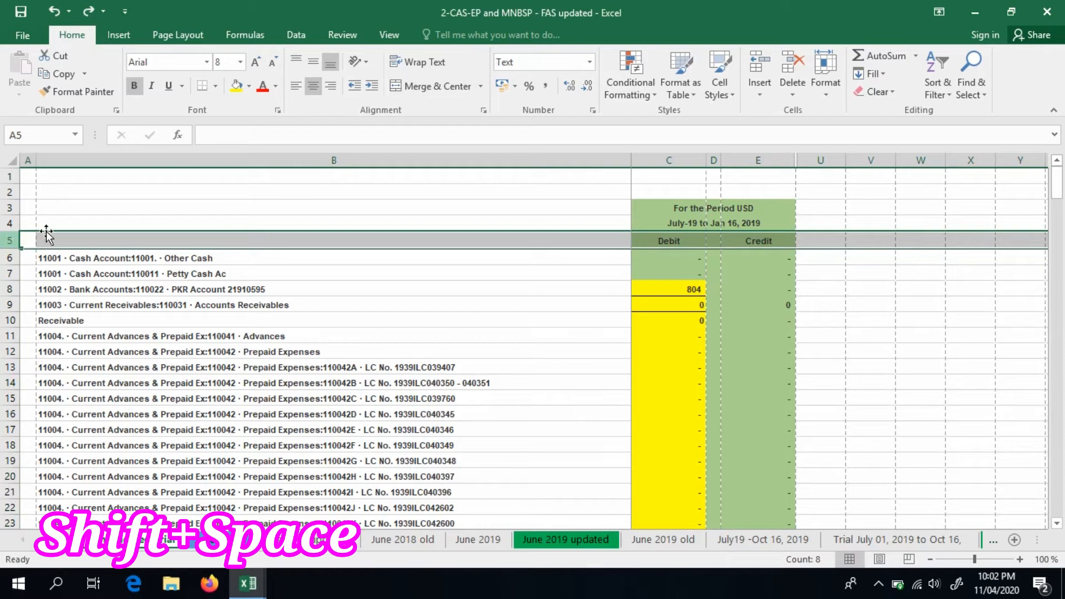
left_click(686, 160)
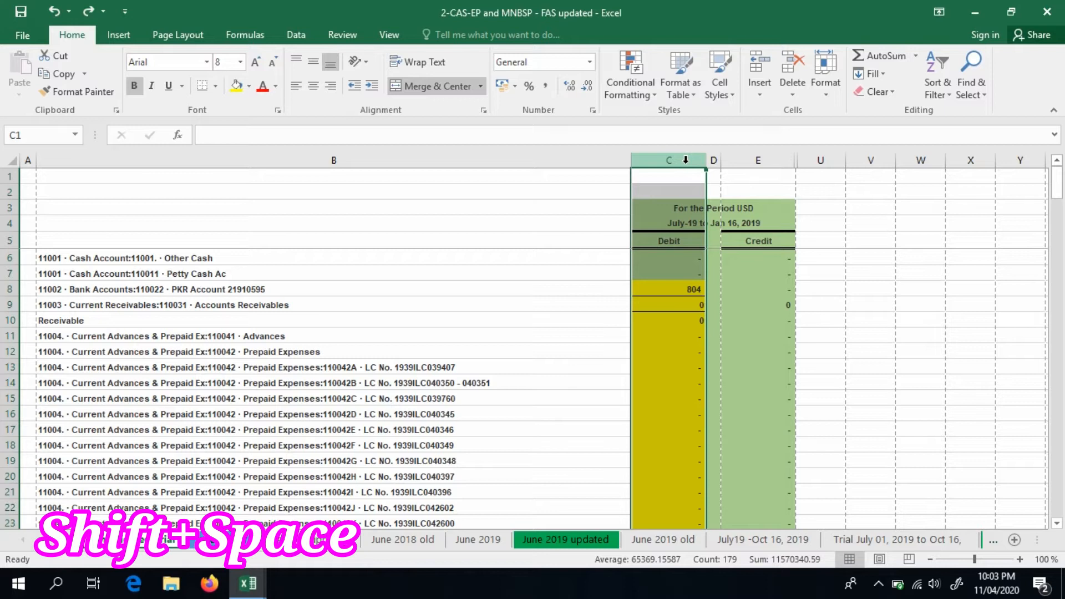
- Select the entire row 7, starting from the petty cash account in cell B7
left_click(377, 273)
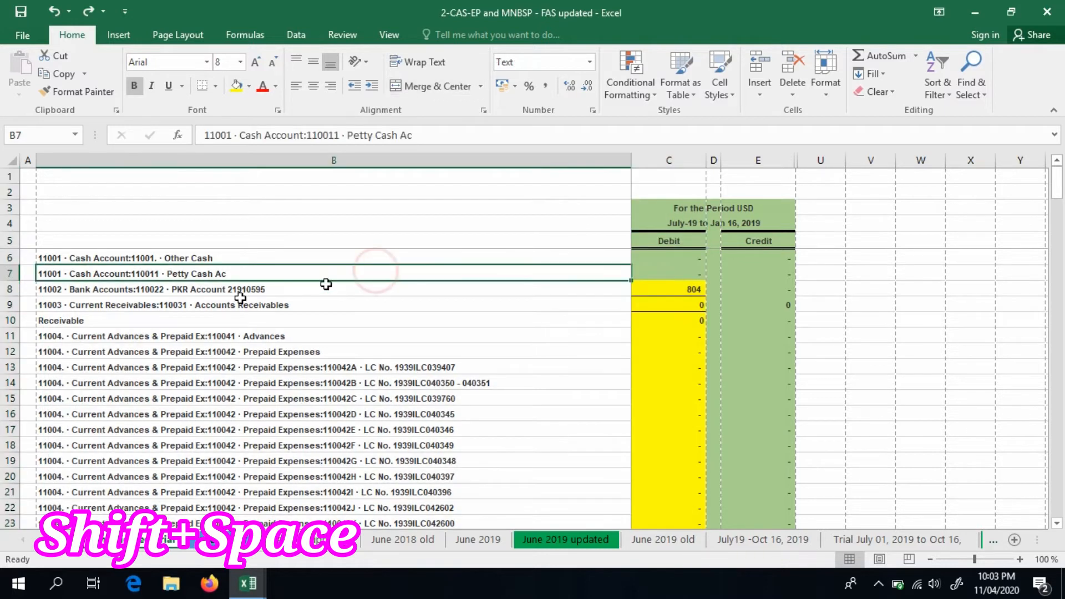
left_click(12, 273)
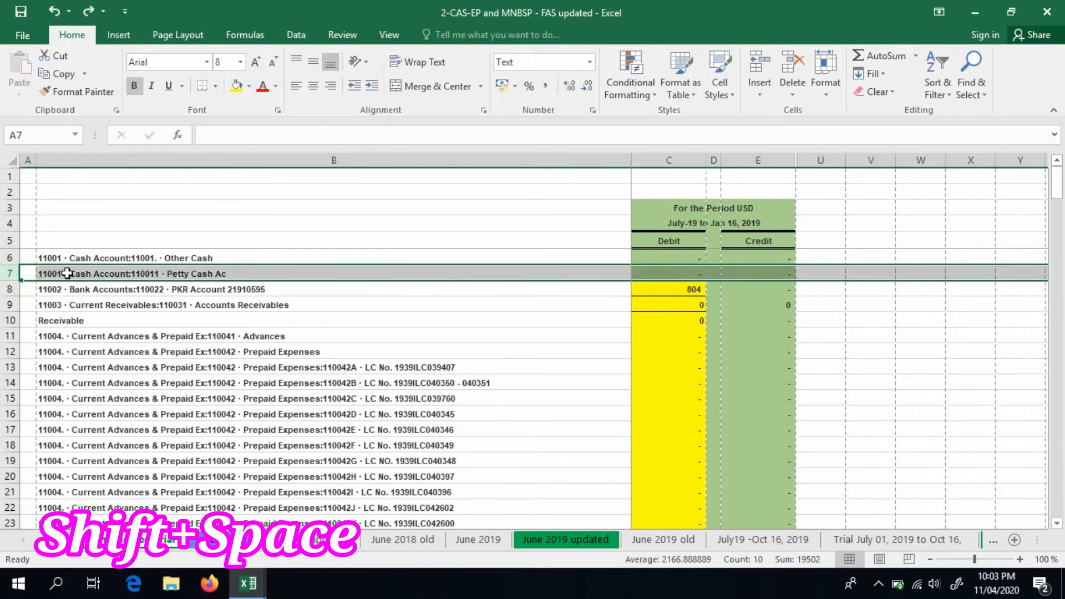
left_click(68, 273)
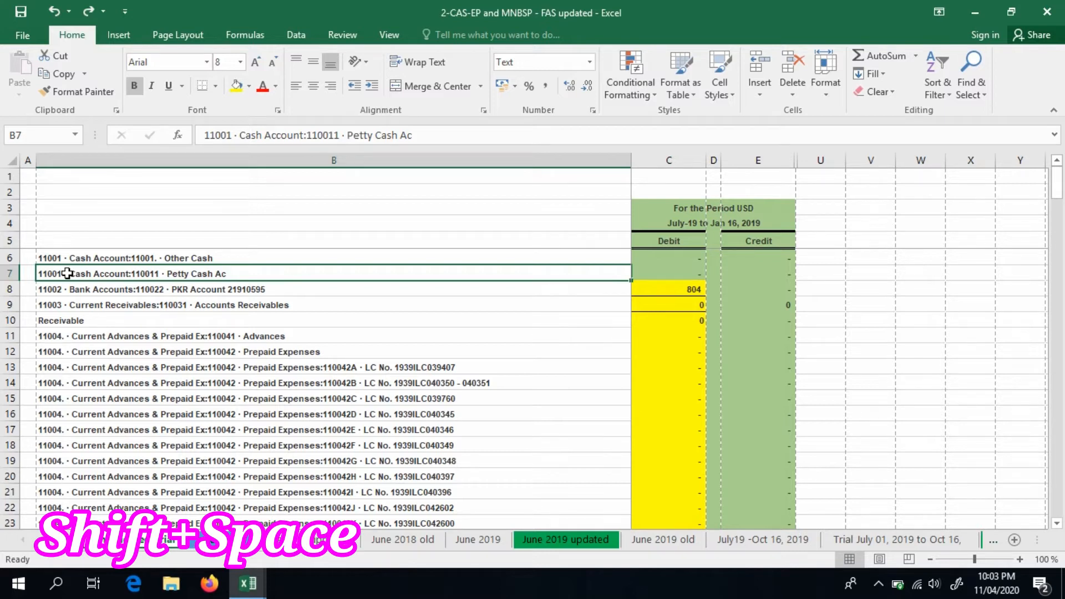
key("shift+space")
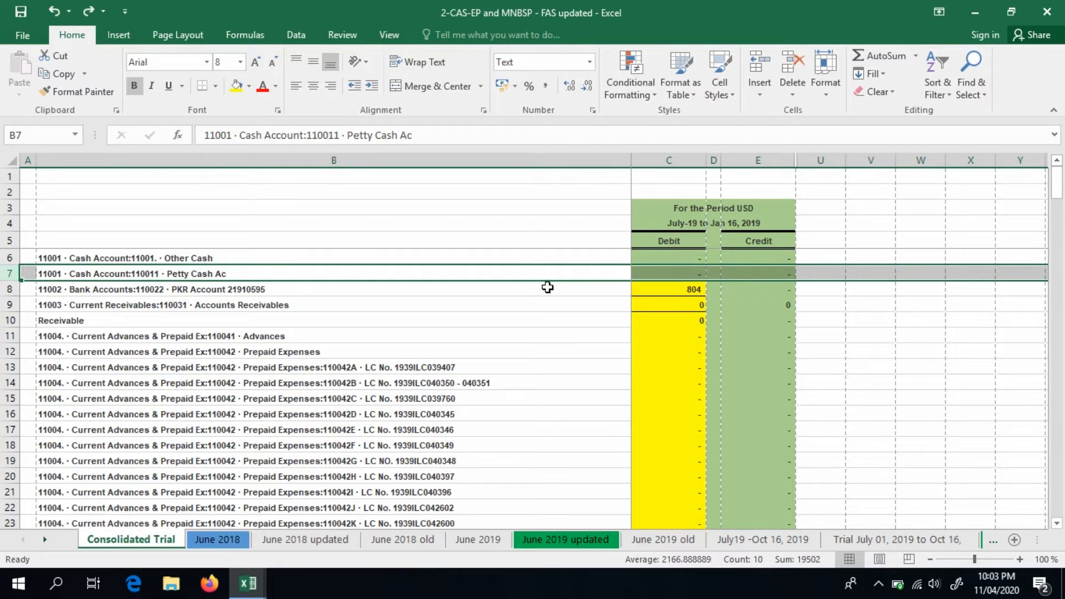
- Select the entire column B, keeping the bank account cell B8 as the active cell
left_click(592, 418)
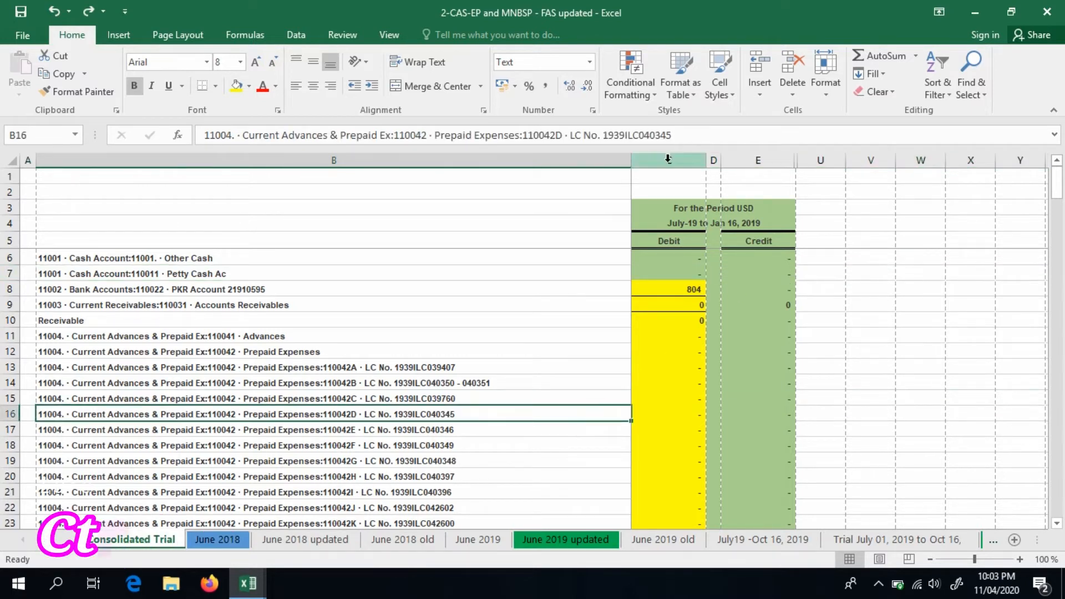
left_click(527, 157)
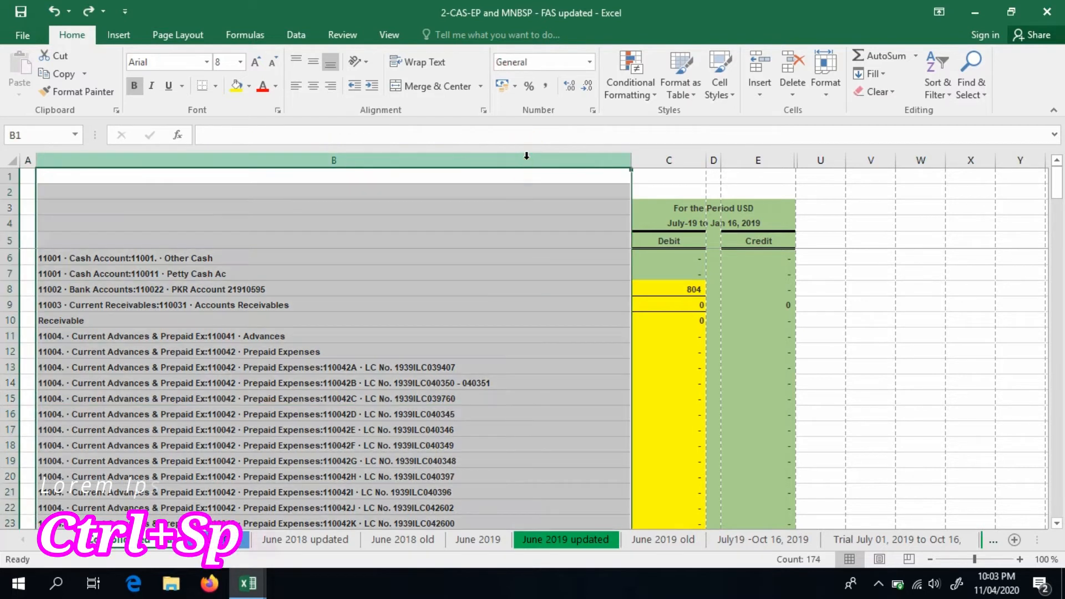
left_click(407, 289)
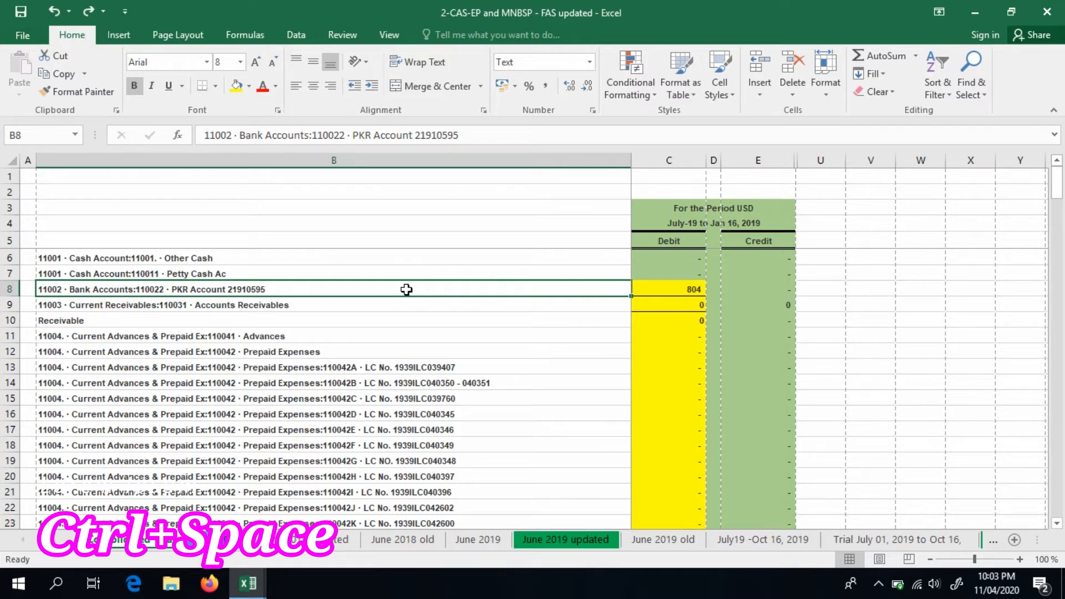
key("ctrl+space")
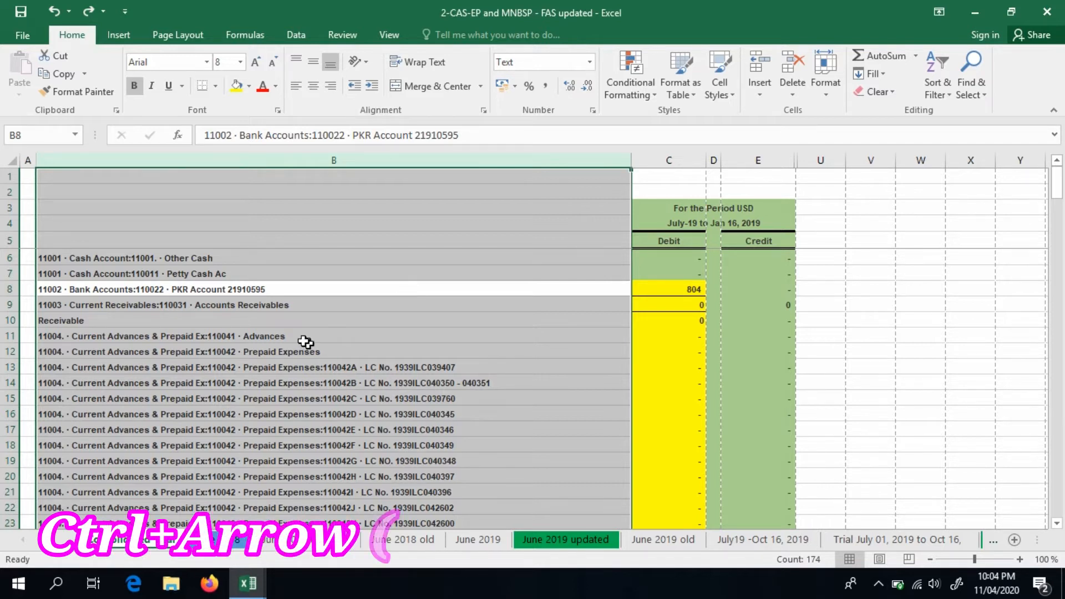
- Jump from B6 to the last filled cell of column B, and from B120 to the start of its row
left_click(186, 258)
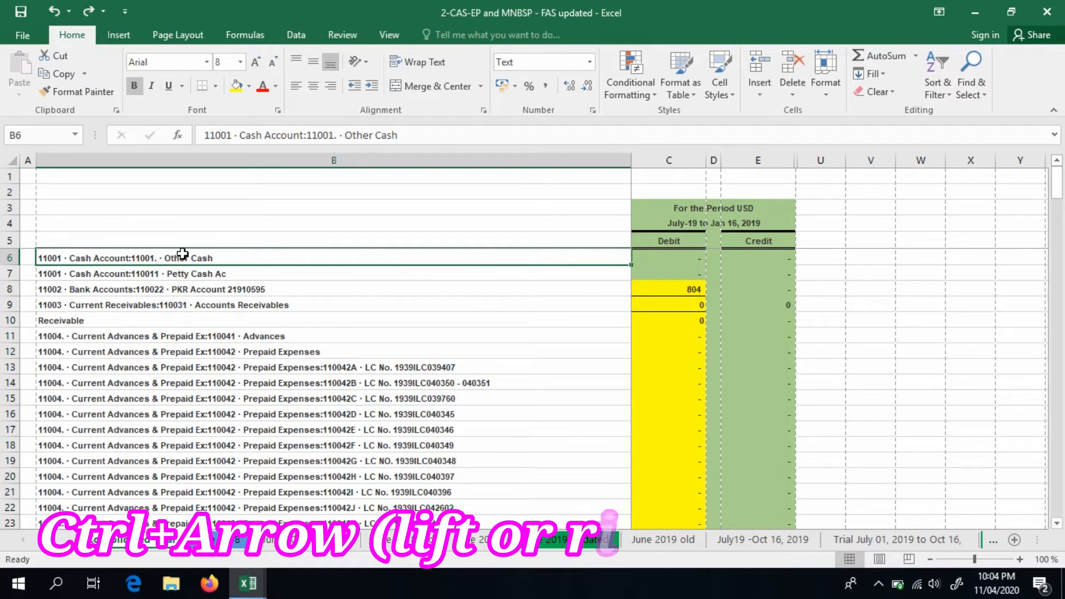
key("ctrl+shift+Down")
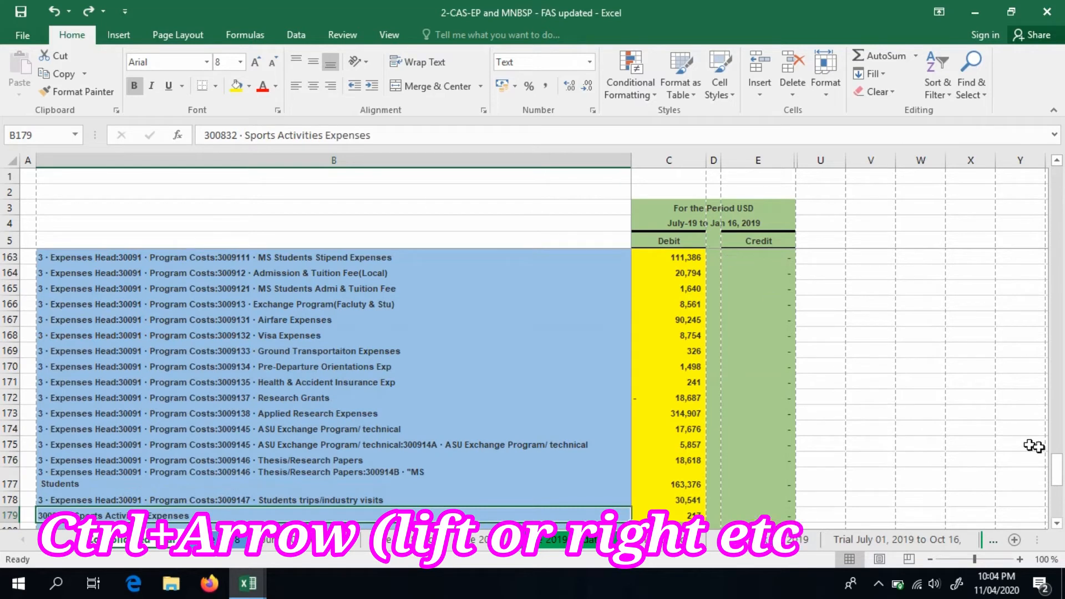
left_click_drag(1060, 471, 1057, 367)
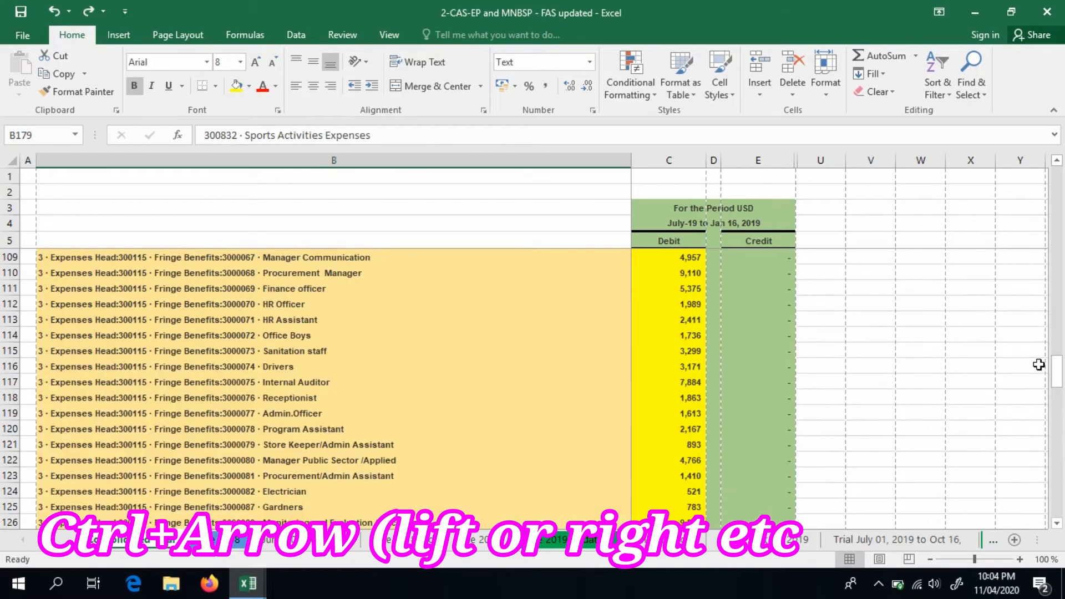
left_click(579, 423)
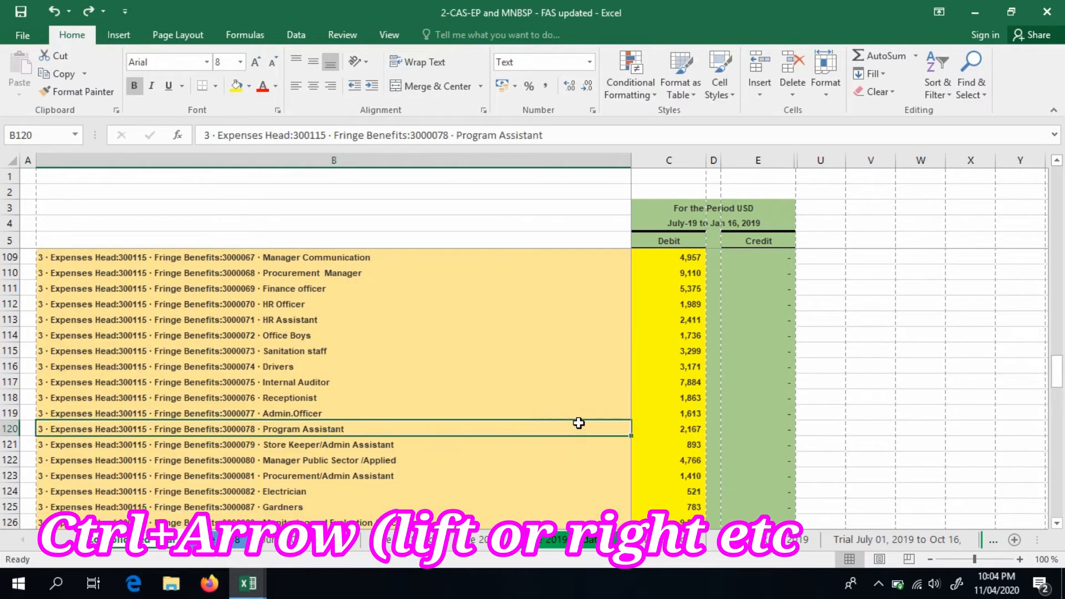
key("ctrl+Left")
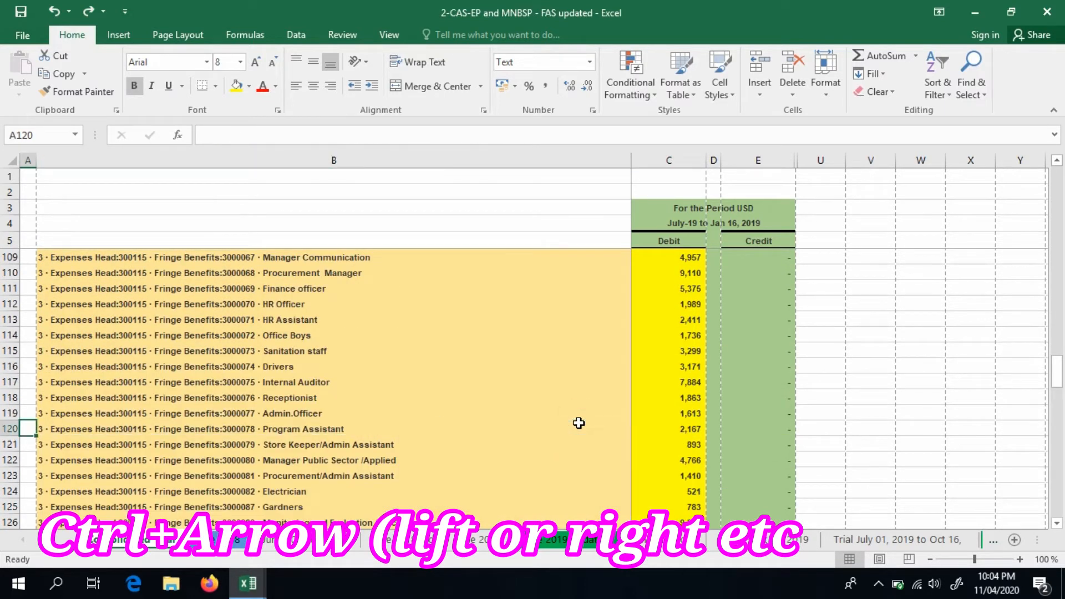
- Return to the start of the account list and make B6 the active cell
key("ctrl+Home")
key("Down")
key("Left")
key("Left")
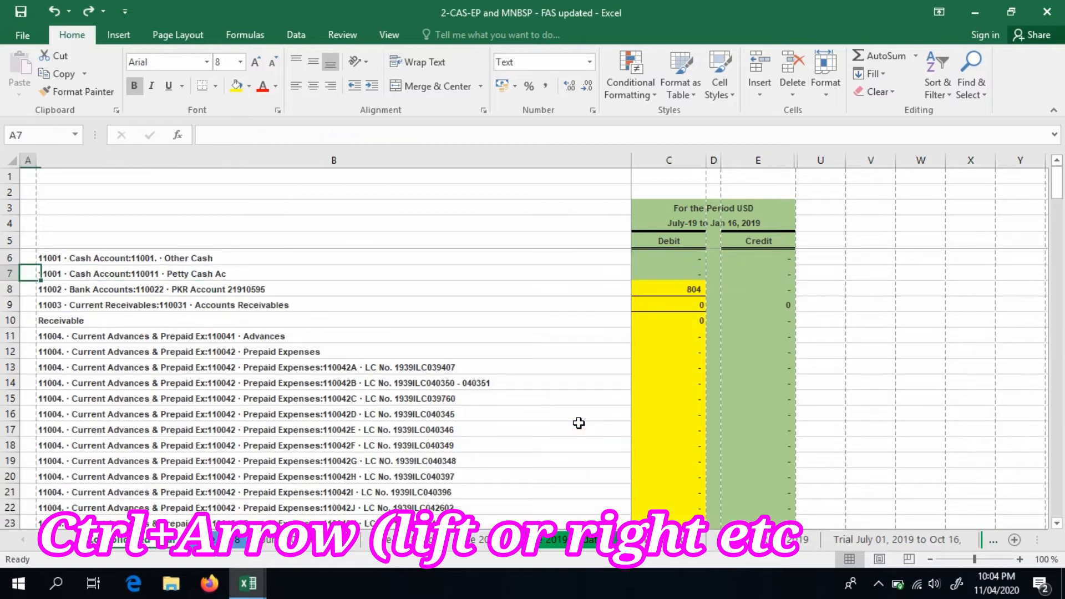
key("Right")
key("Up")
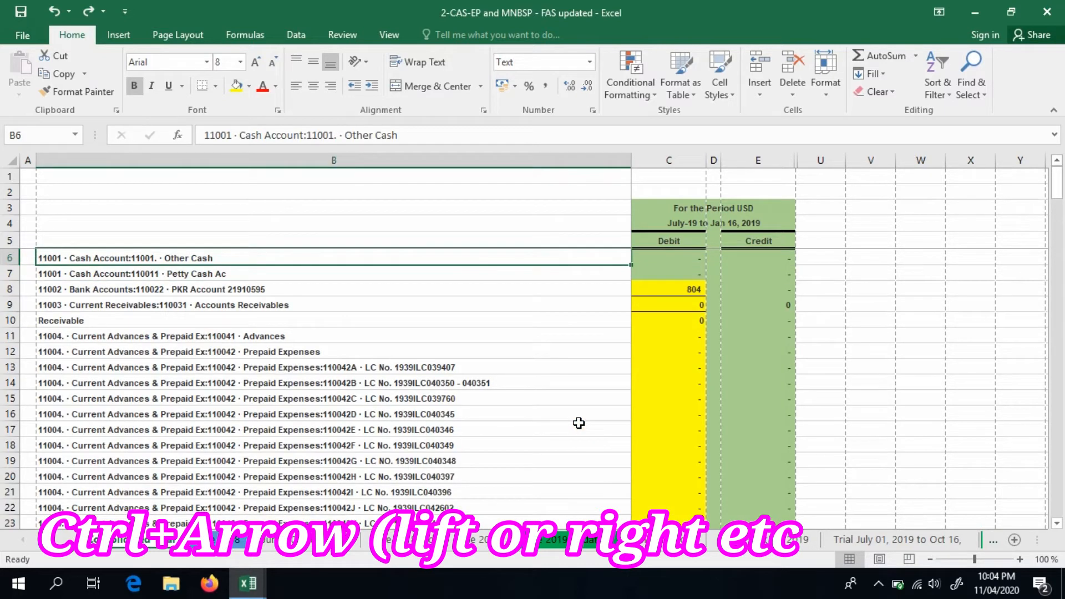
- Move the active cell one row at a time down the first accounts in column B and back up to B6
key("Down")
key("Up")
key("Down")
key("Down")
key("Down")
key("Down")
key("Down")
key("Down")
key("Down")
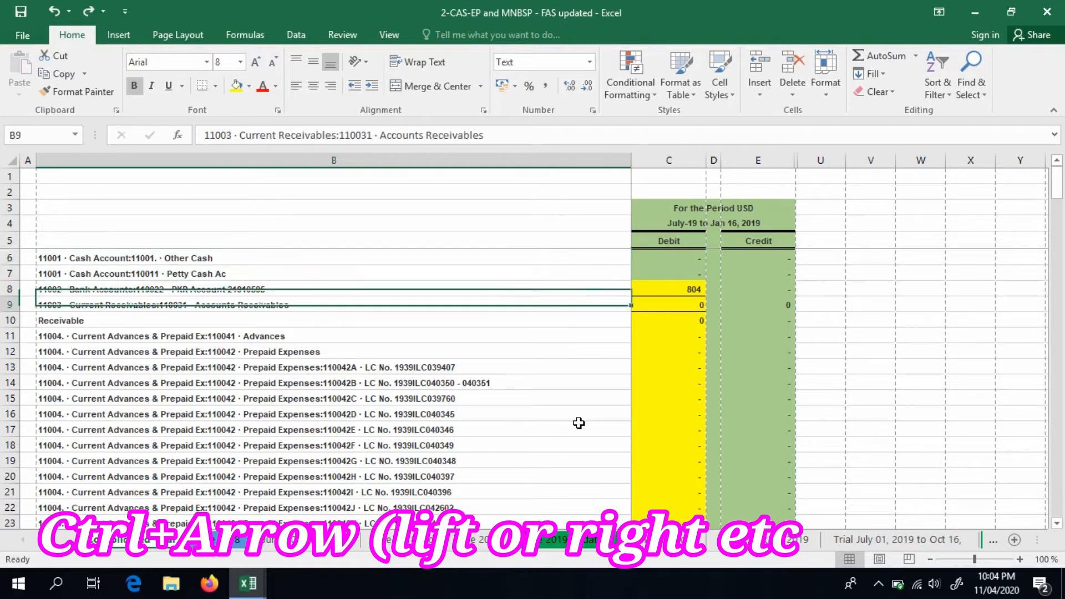
key("Up")
key("Up")
key("Up")
key("Up")
key("Up")
key("Up")
key("Up")
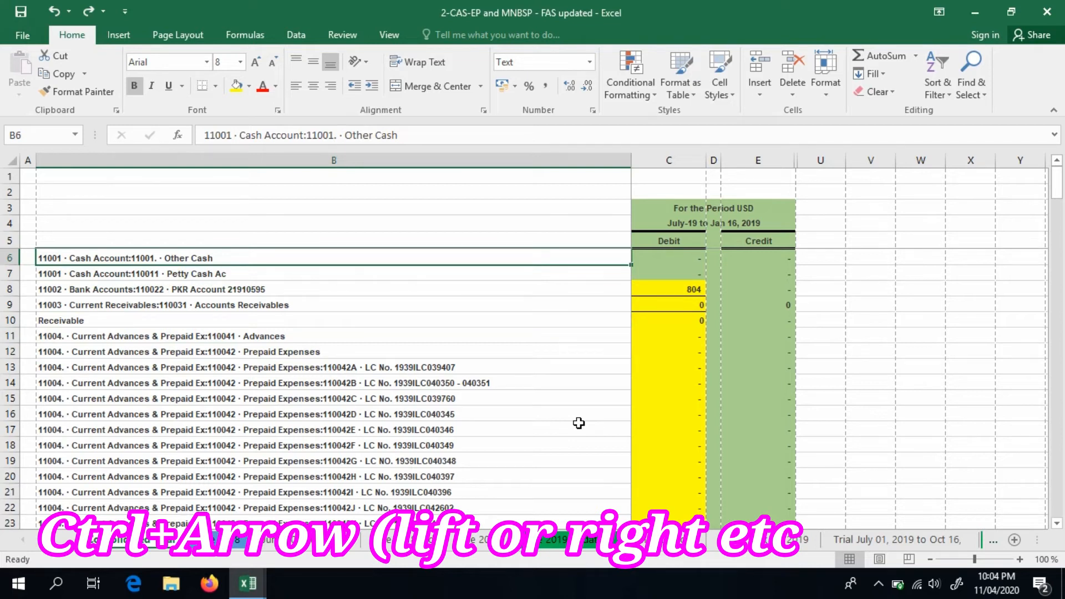
- Jump from B6 to the last filled account B179, step through the rows around it, and jump back up column B
key("ctrl+Down")
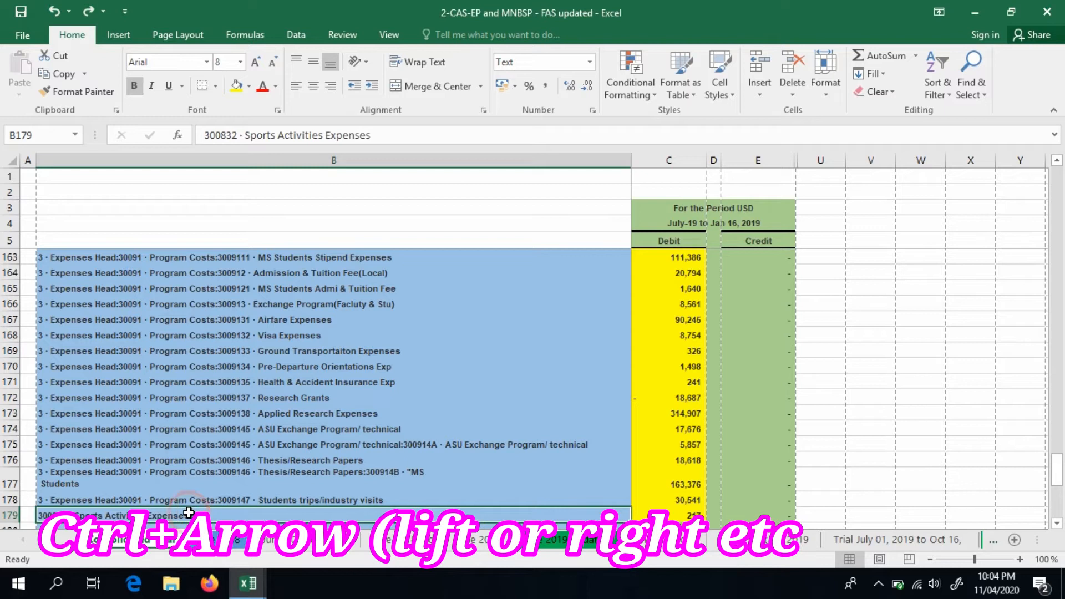
left_click(447, 443)
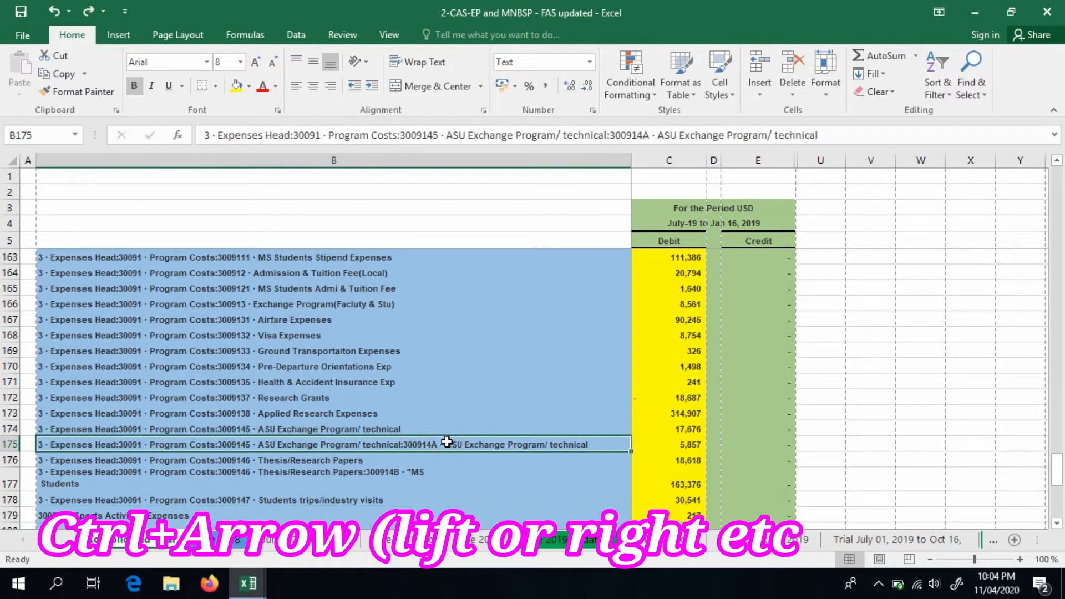
key("Down")
key("Down")
key("Down")
key("Down")
key("Down")
key("Down")
key("Up")
key("Up")
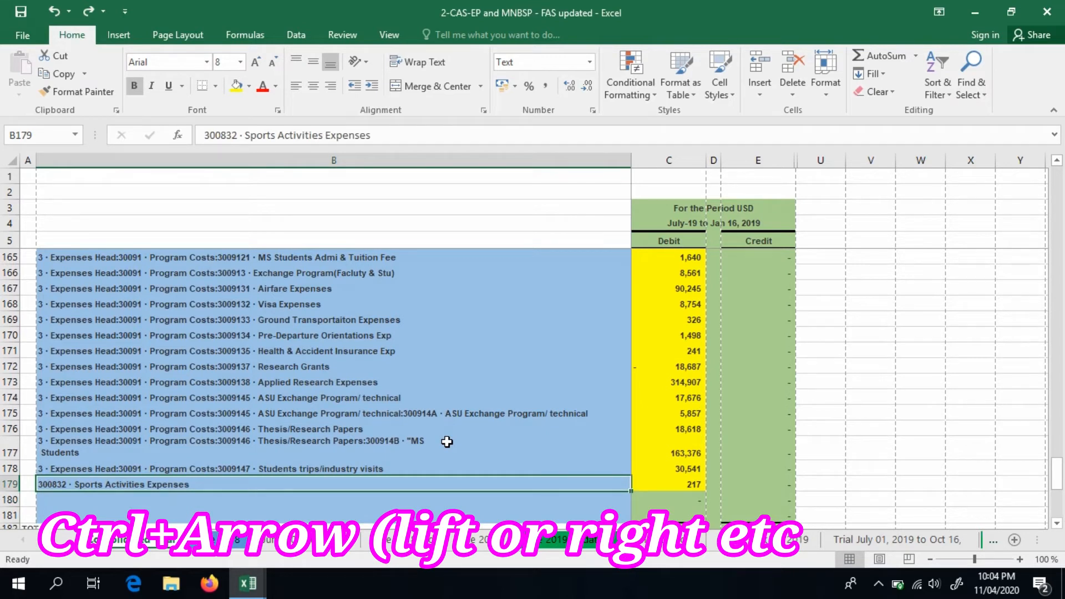
key("ctrl+Up")
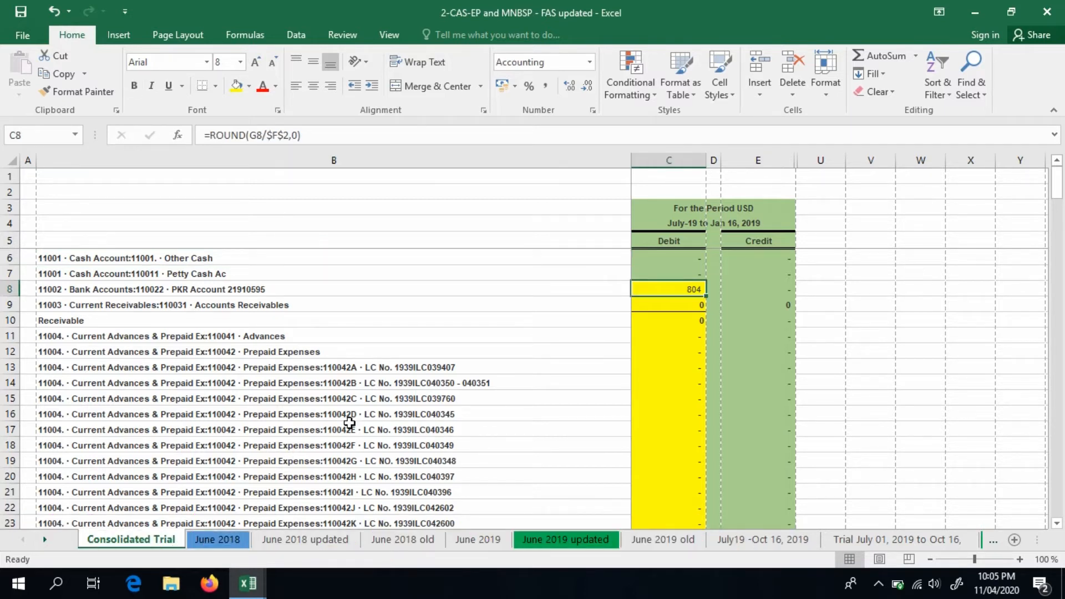
- Apply the time format to the bank account's debit cell C8, and try the percentage format on it before undoing the percentage
key("ctrl")
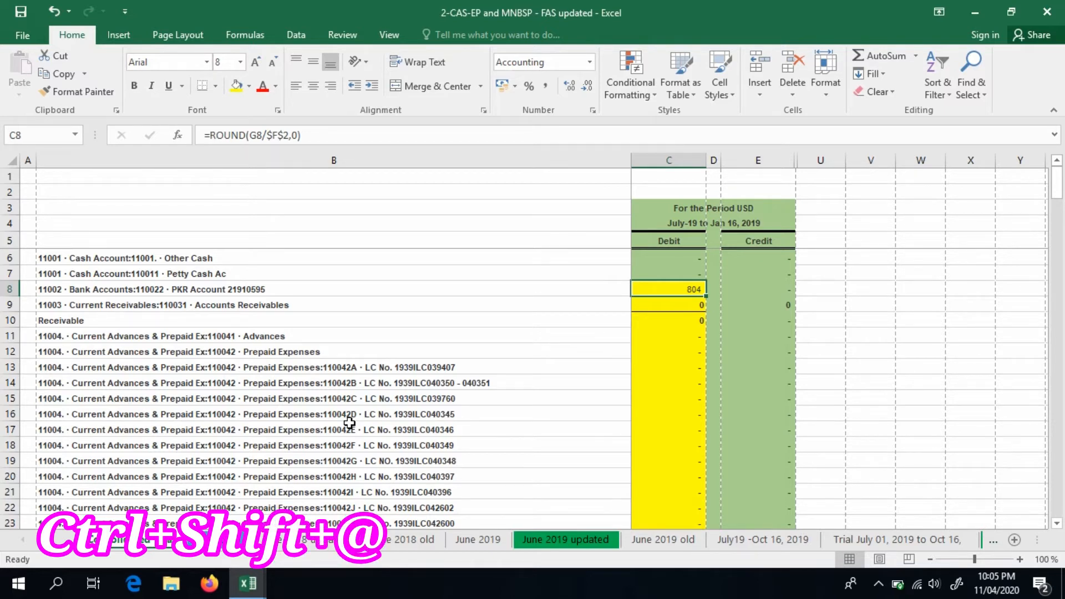
key("ctrl+shift+2")
key("ctrl+z")
key("ctrl+shift+2")
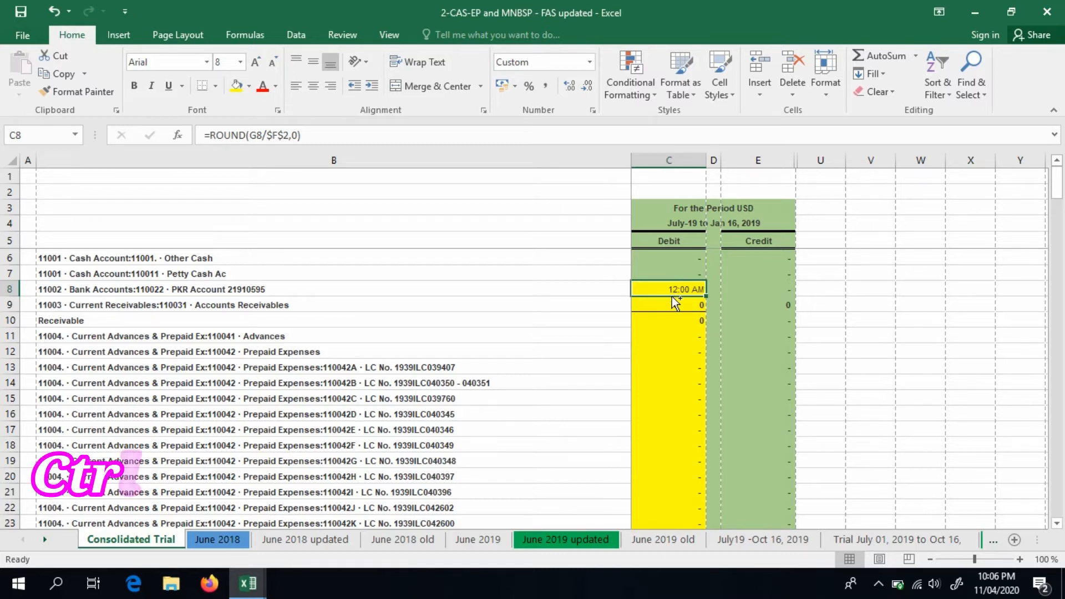
key("ctrl+shift+5")
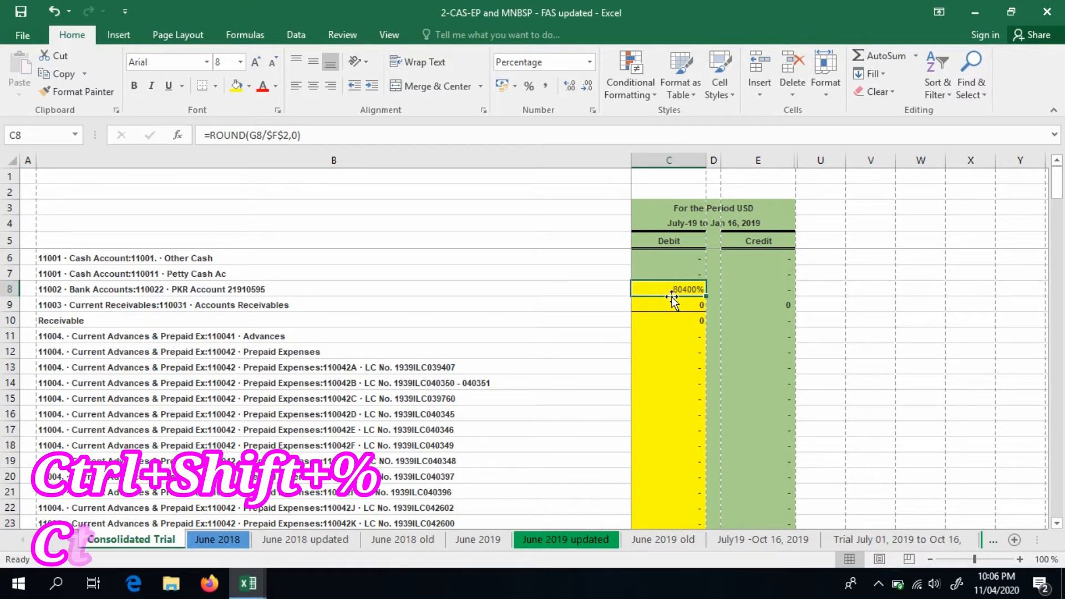
key("ctrl+z")
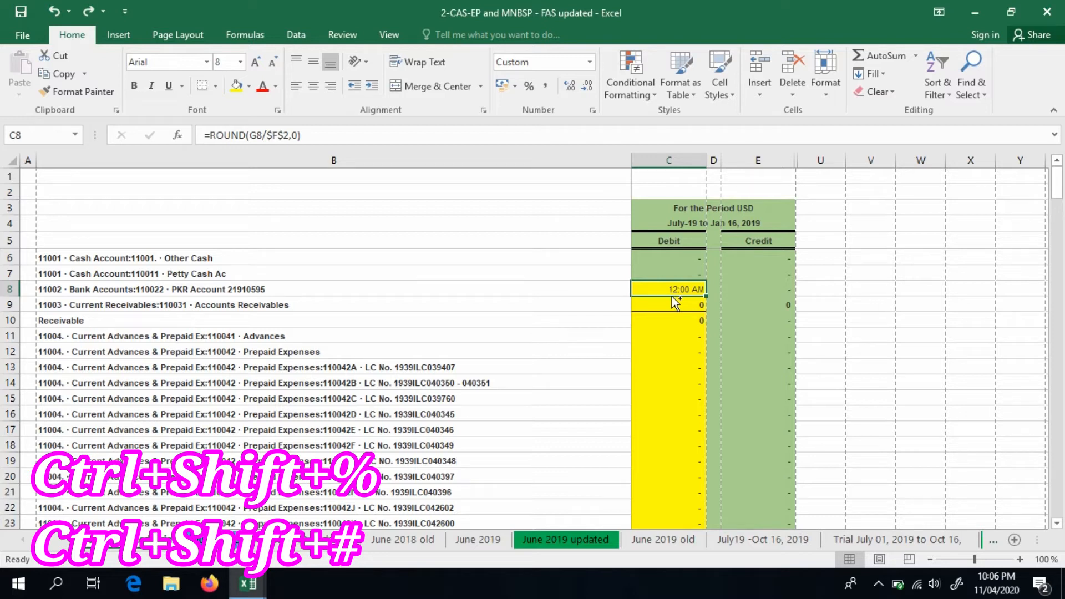
- Apply the day-month-year date format to debit cells C8 and C9
key("ctrl+shift+numbersign")
key("Down")
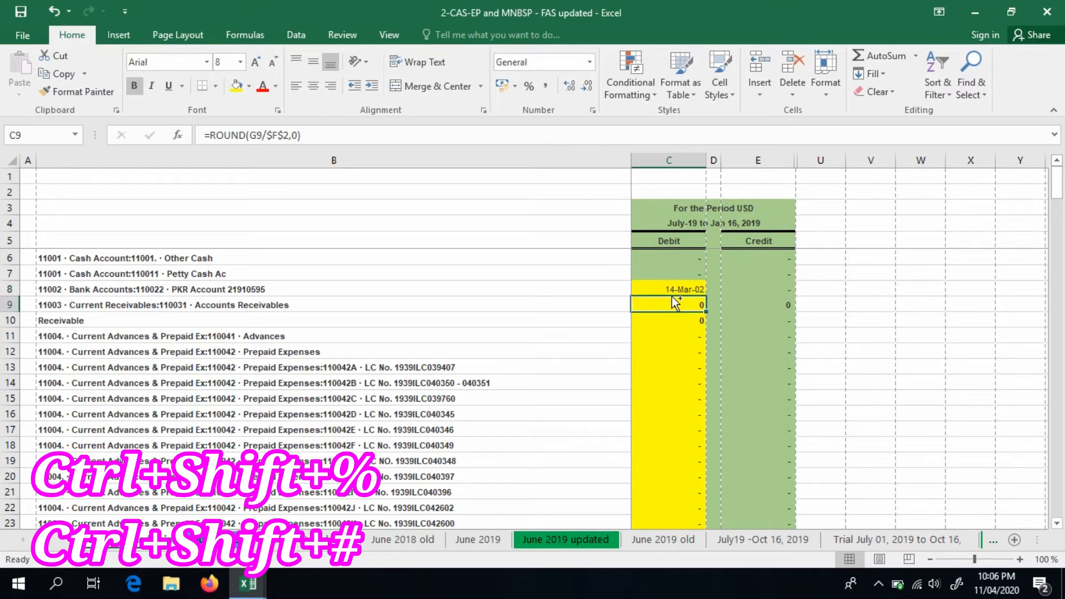
key("ctrl+shift+3")
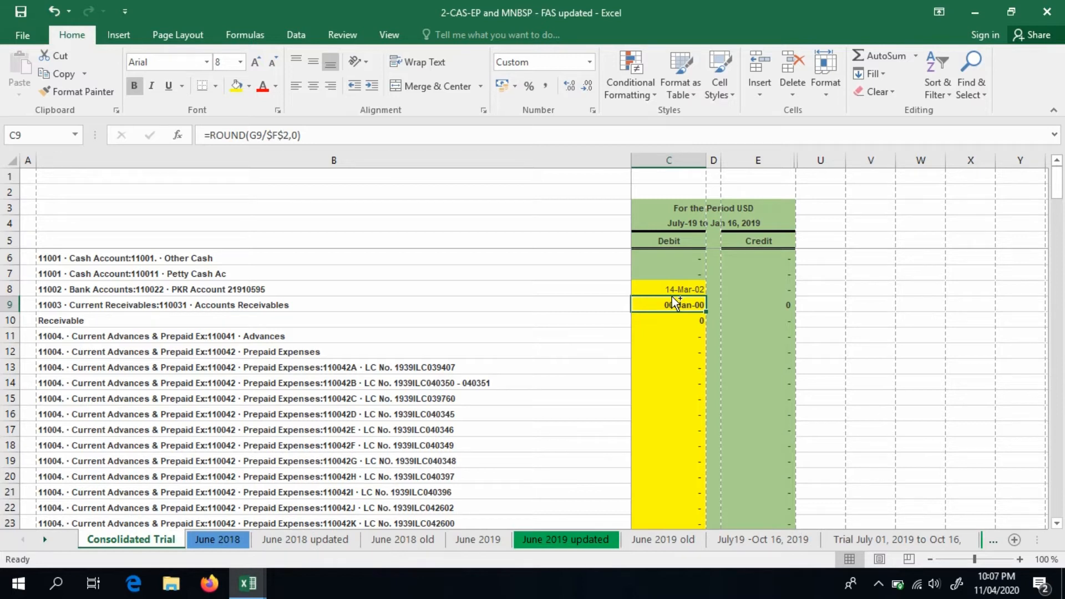
key("Down")
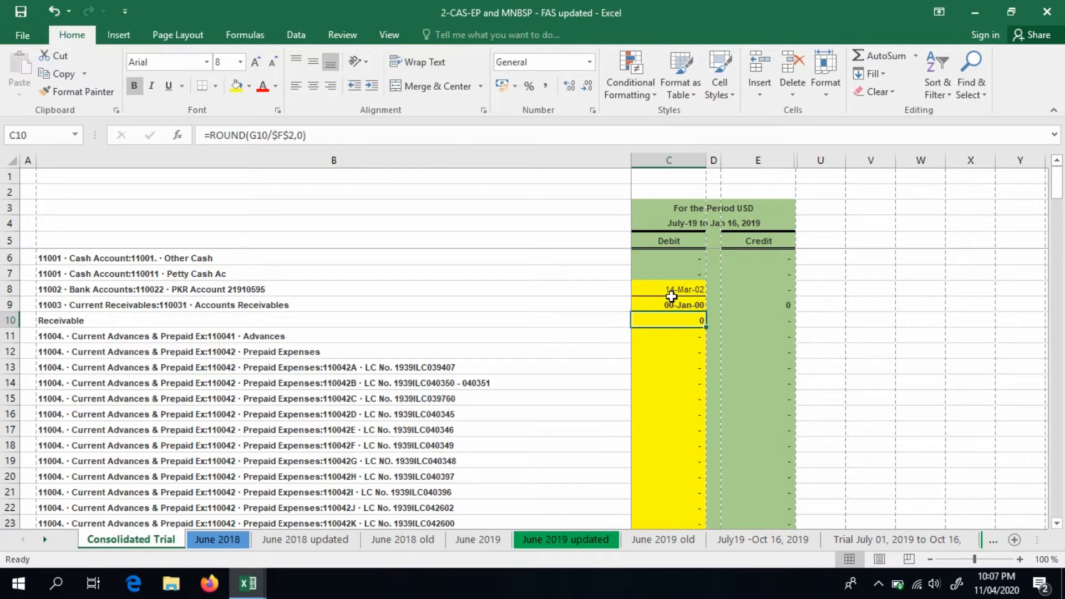
- Apply the currency format to the Receivable row's debit cell C10
key("ctrl+s")
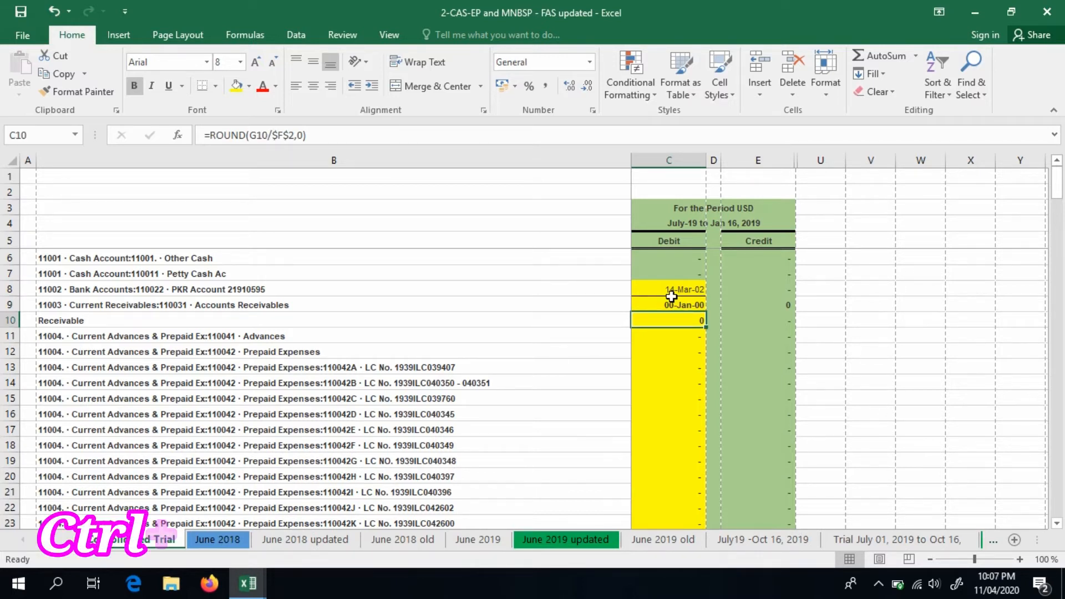
key("ctrl+shift+4")
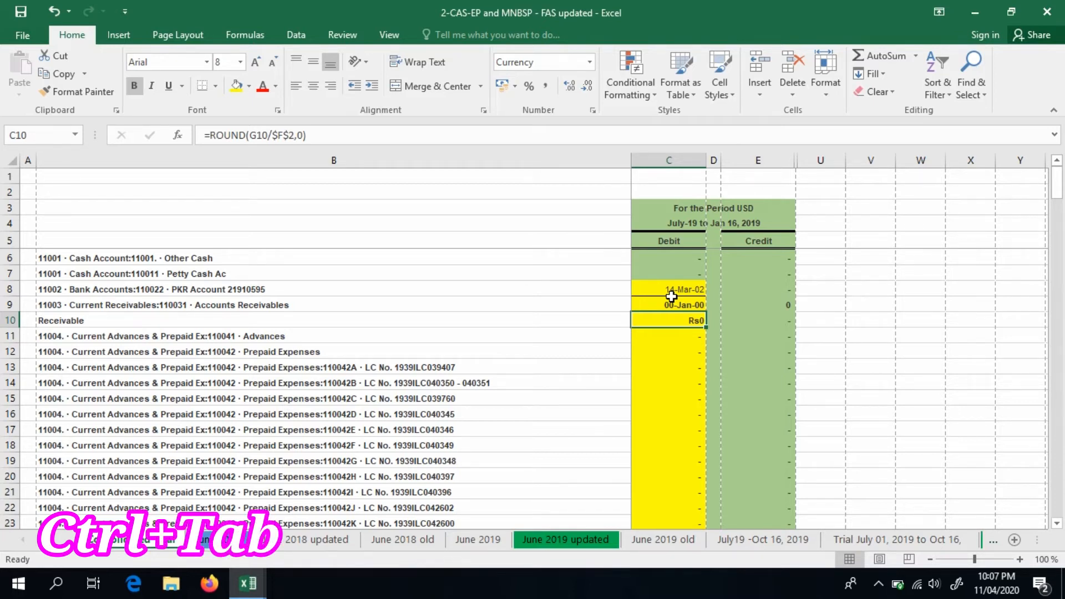
- Select the Advances account in B11, cycle through open workbooks Book2 and Book1, and return to the trial balance workbook
mouse_move(258, 589)
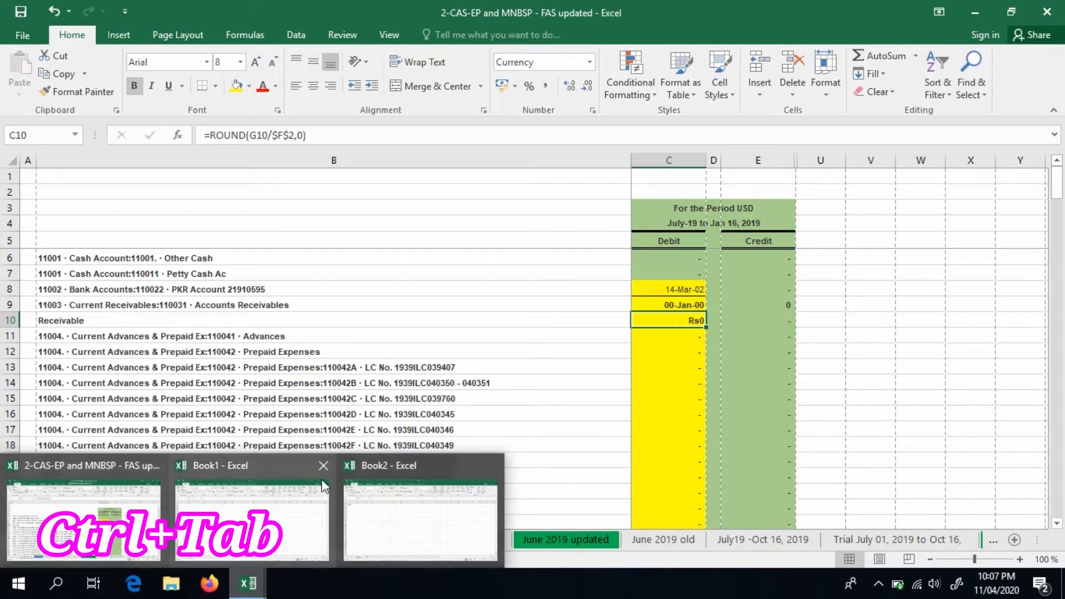
left_click(455, 337)
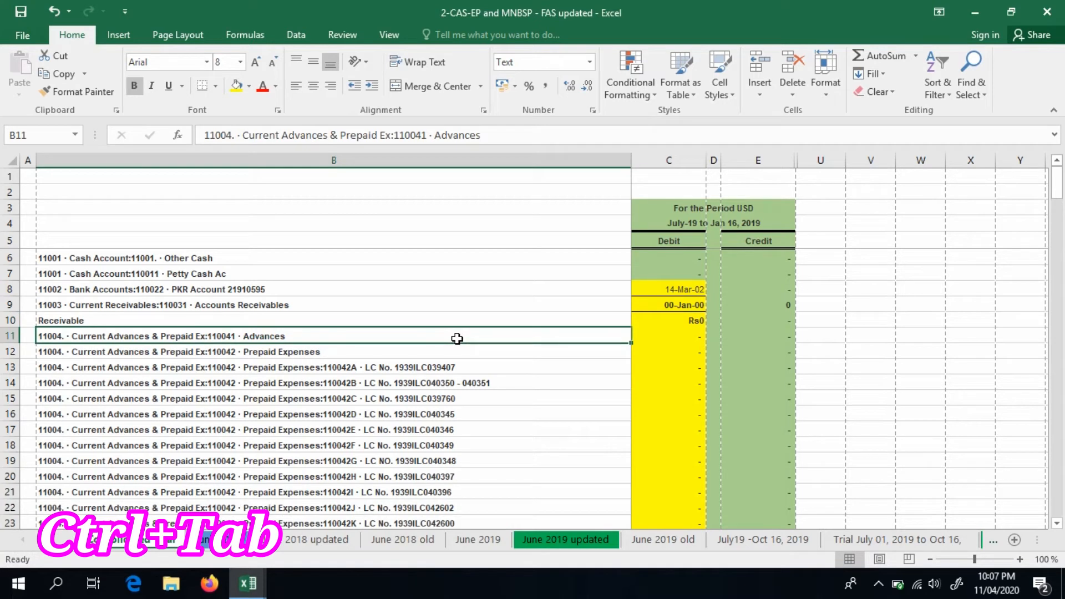
key("ctrl+Tab")
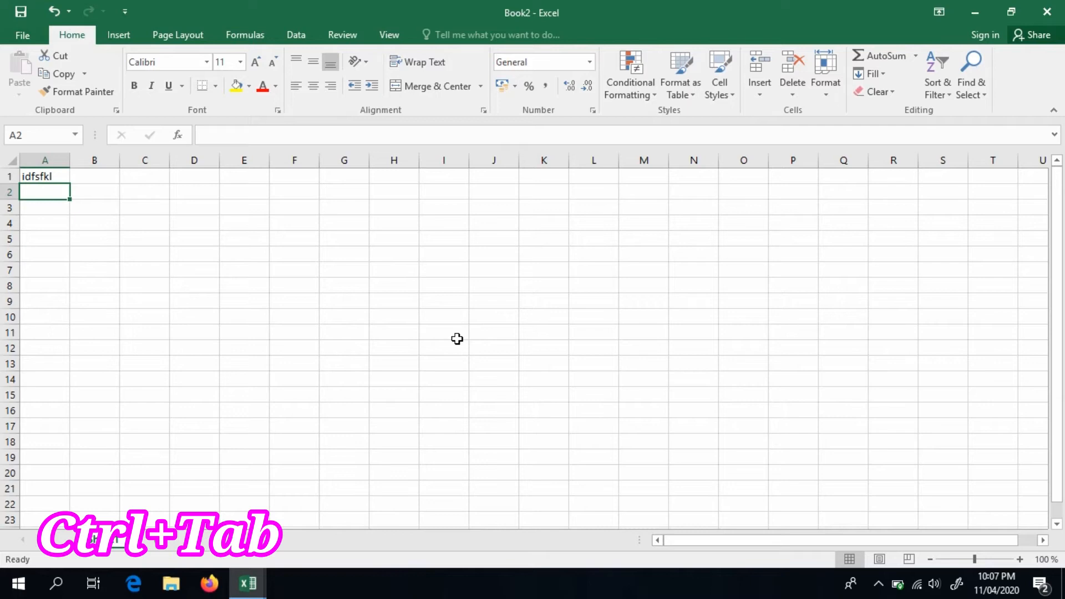
key("ctrl+Tab")
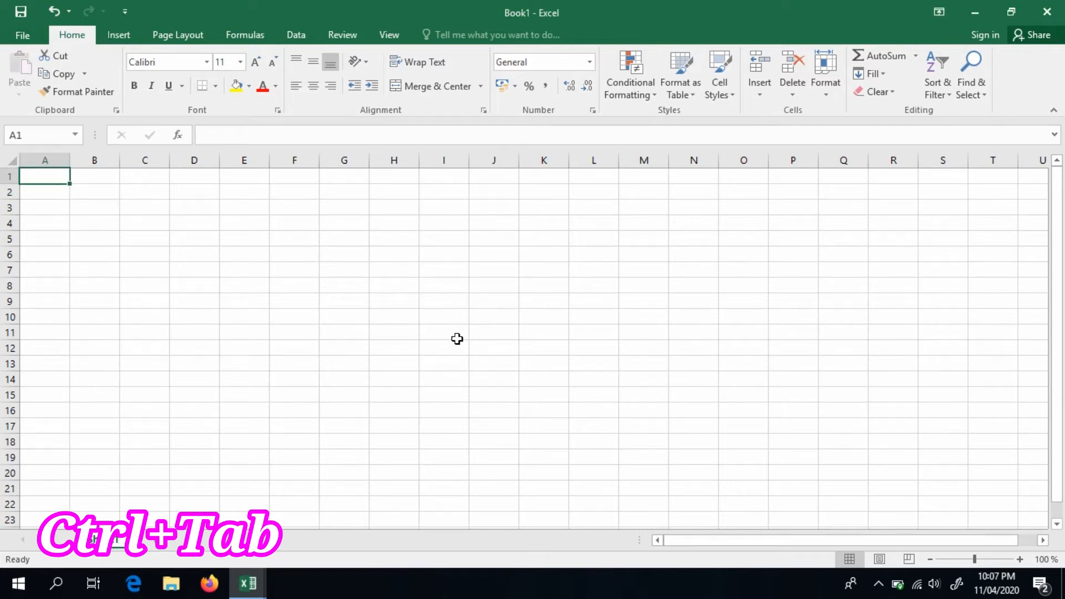
key("ctrl+Tab")
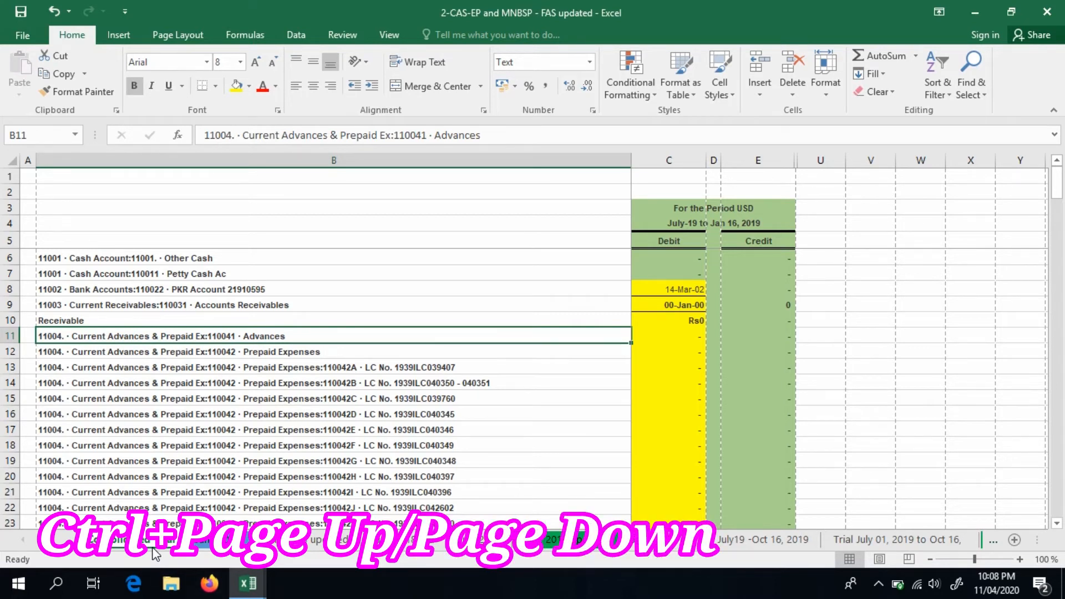
- Switch from Consolidated Trial through the next two worksheets and back to Consolidated Trial
key("ctrl+Page_Up")
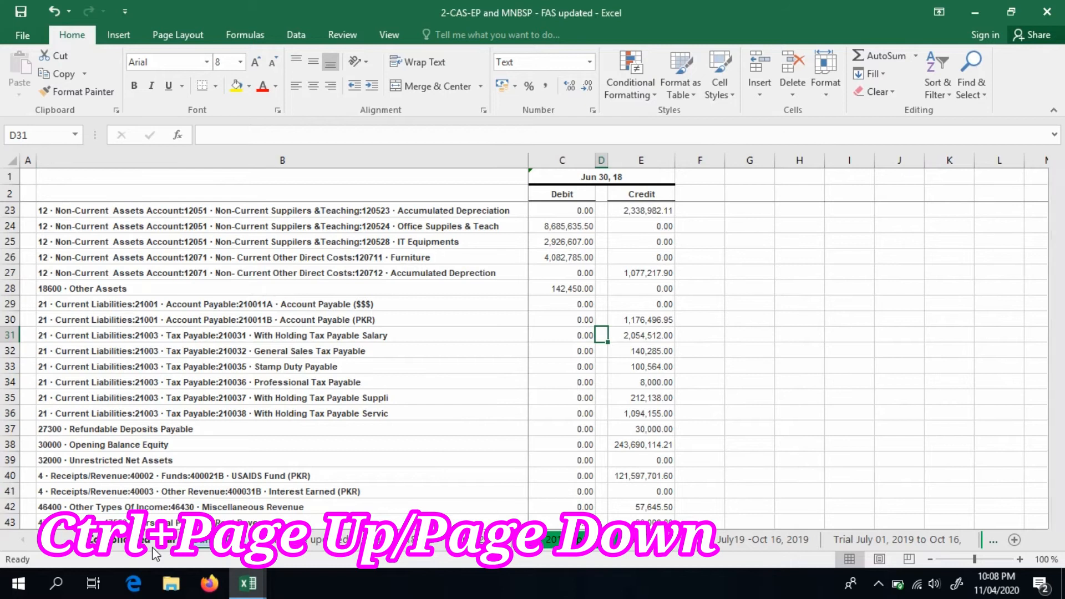
key("ctrl+Page_Up")
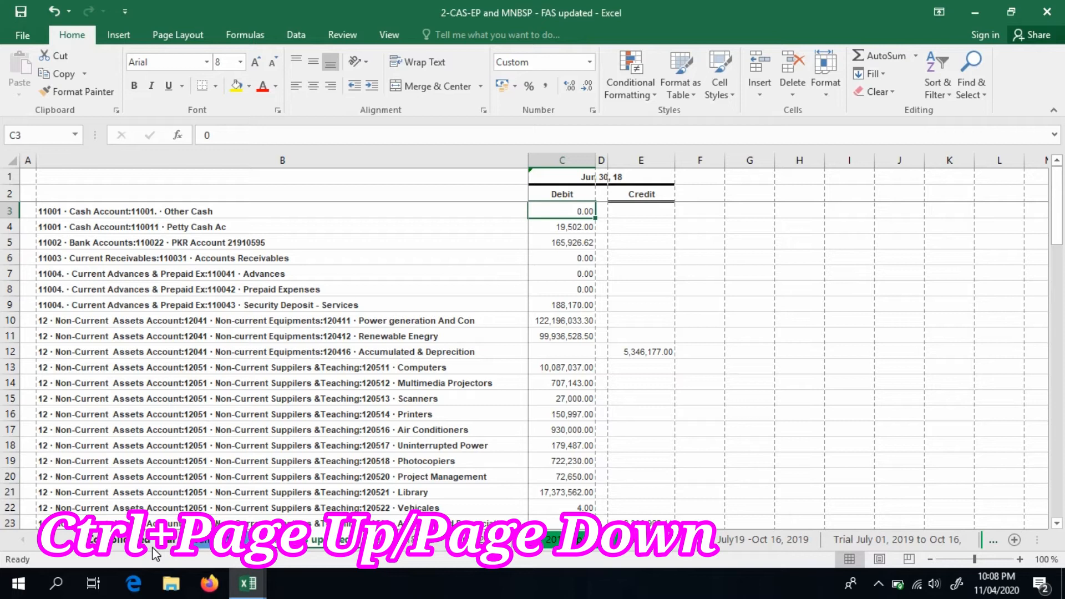
key("ctrl+Page_Down")
key("ctrl+Page_Down")
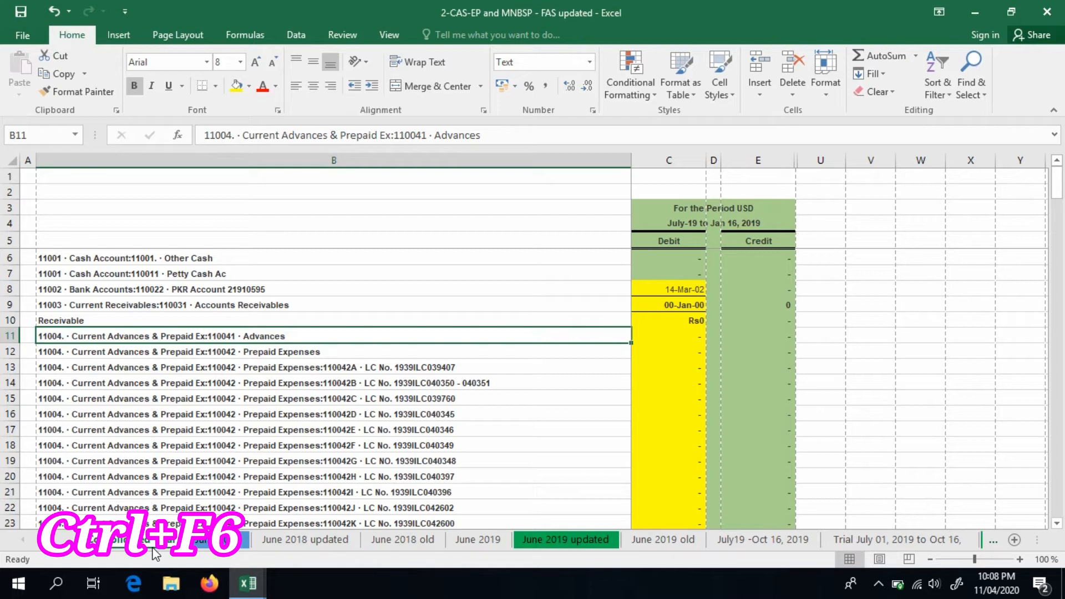
- Cycle through the open workbook windows Book2 and Book1 back to the Consolidated Trial sheet
key("ctrl+F6")
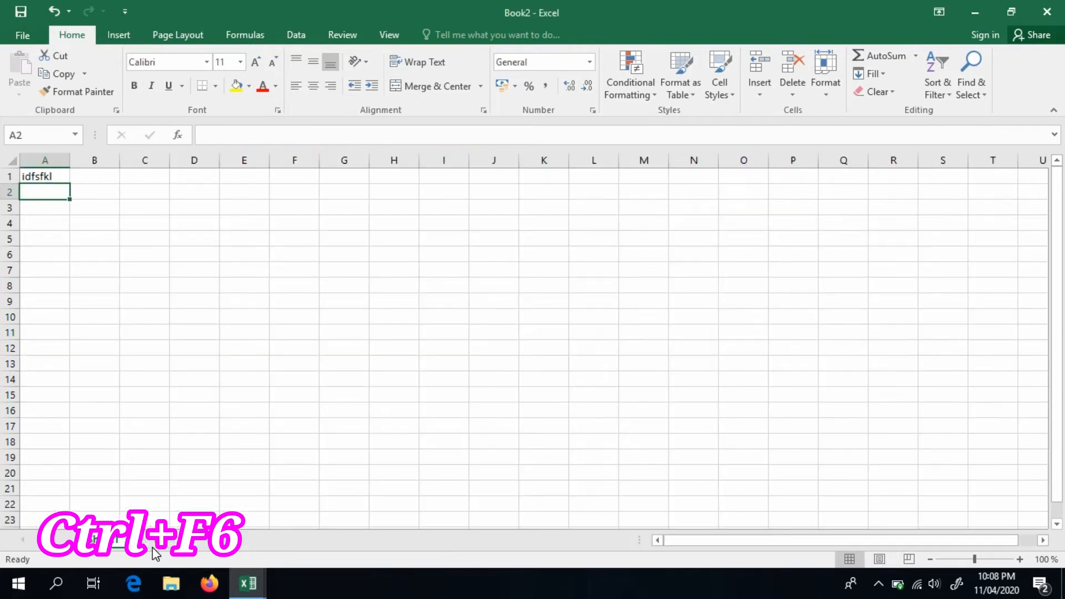
key("ctrl+F6")
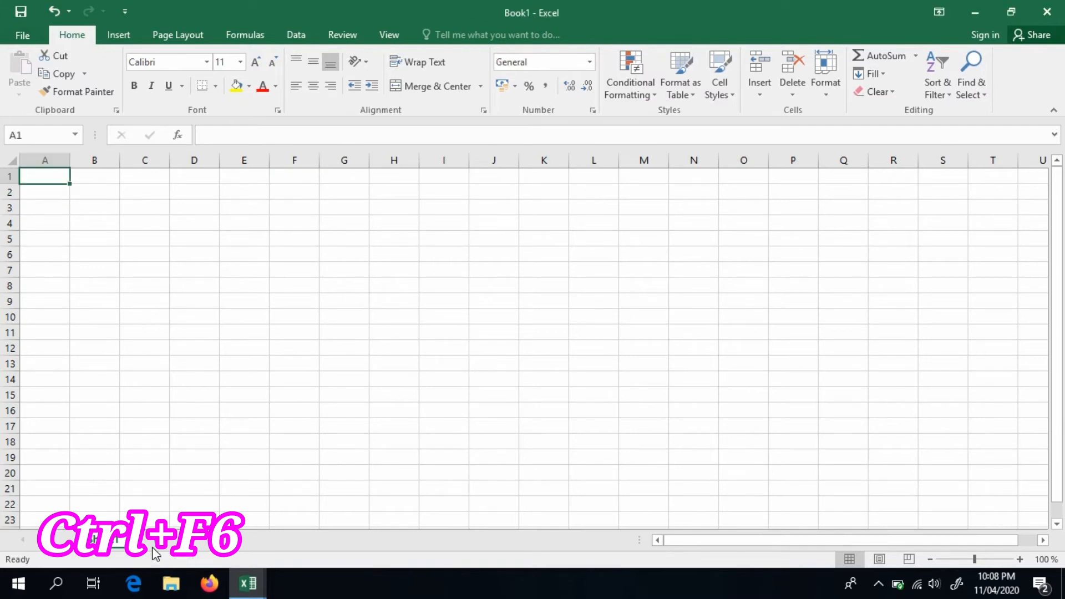
key("ctrl+F6")
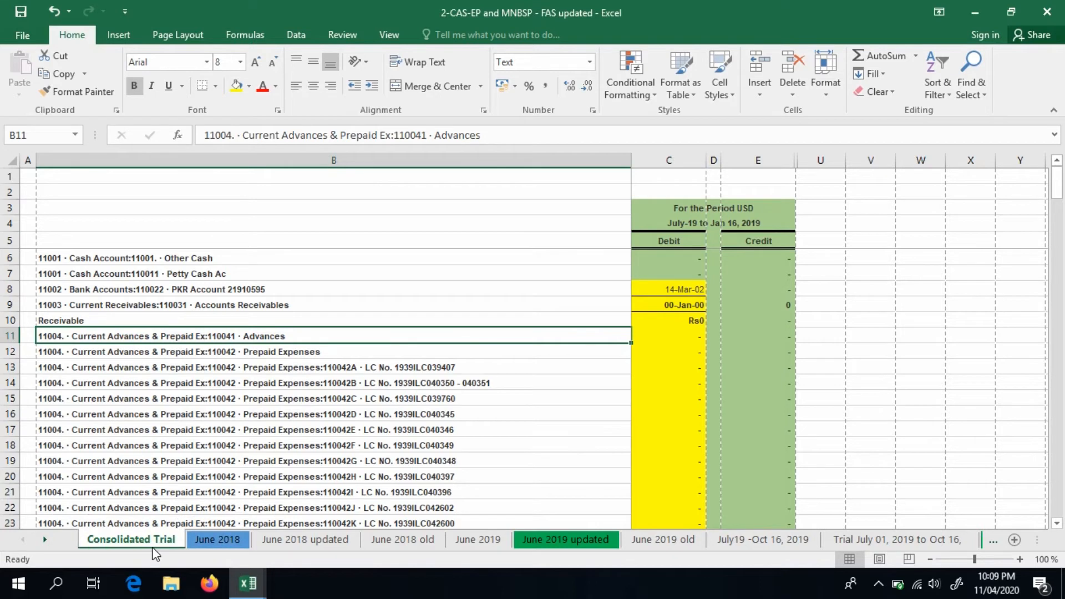
- Switch to Book1, restore its window to a smaller size, move it, and maximize it again
key("ctrl+F6")
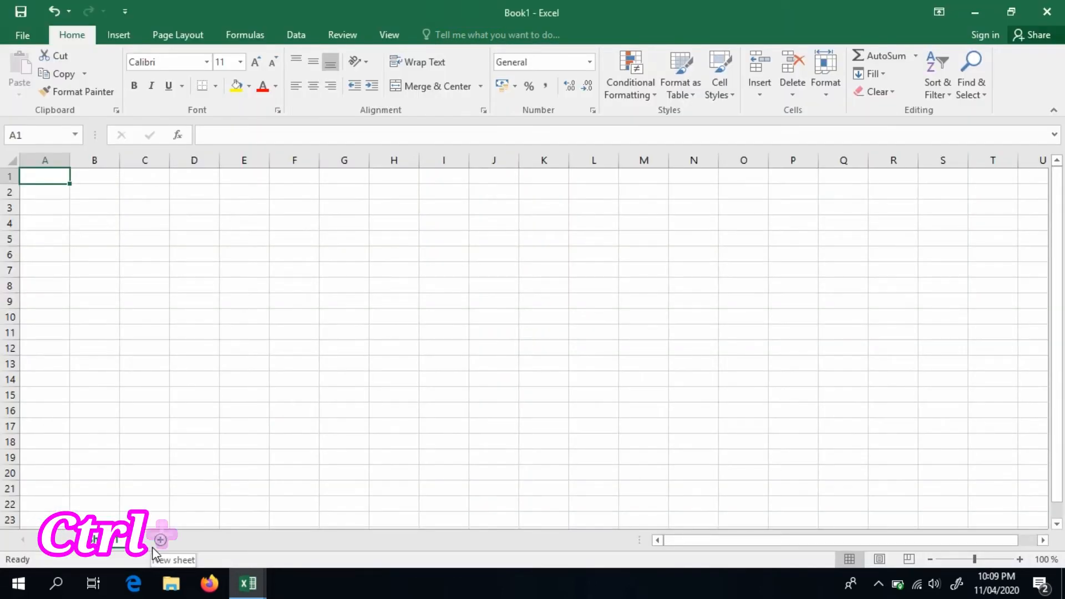
left_click(1009, 12)
left_click_drag(838, 194, 644, 179)
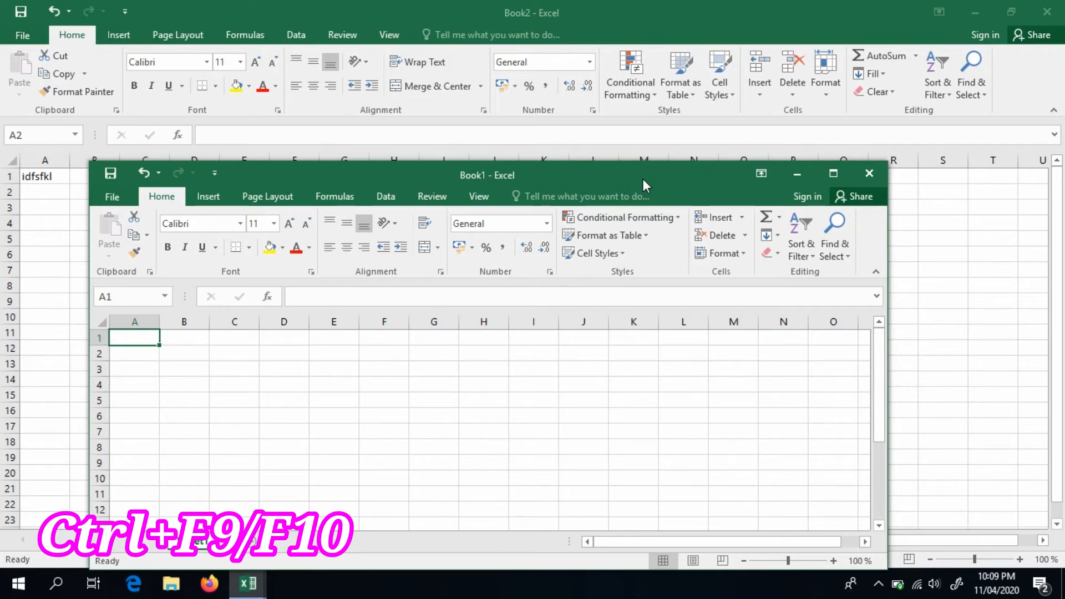
key("ctrl+F10")
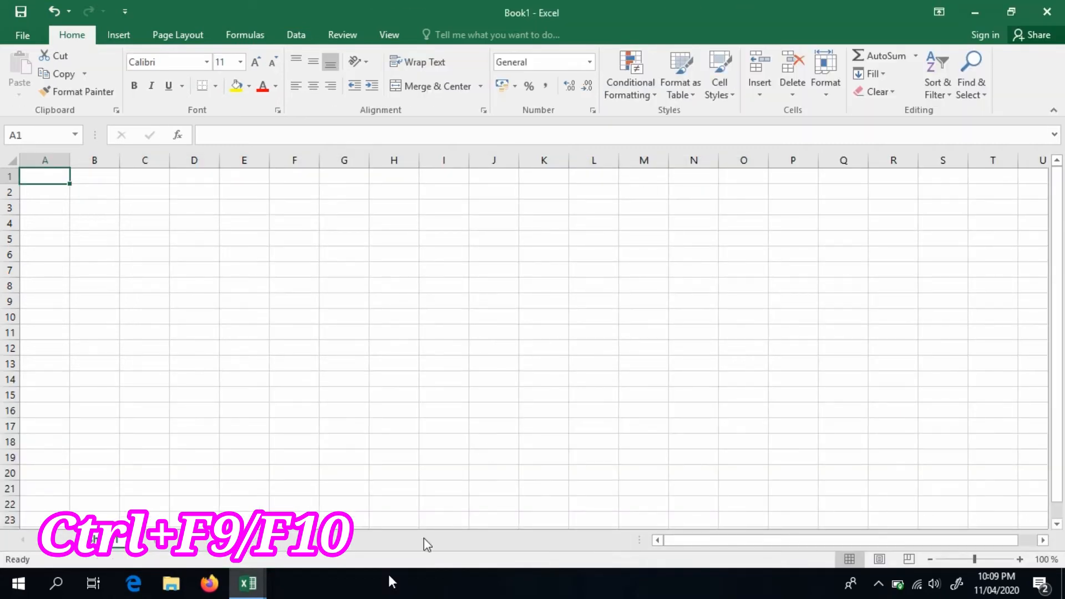
- Switch back and forth between the open windows, ending on the trial balance workbook
key("alt+Tab")
key("alt+Tab")
key("alt+shift+Tab")
key("alt+shift+Tab")
key("alt+Tab")
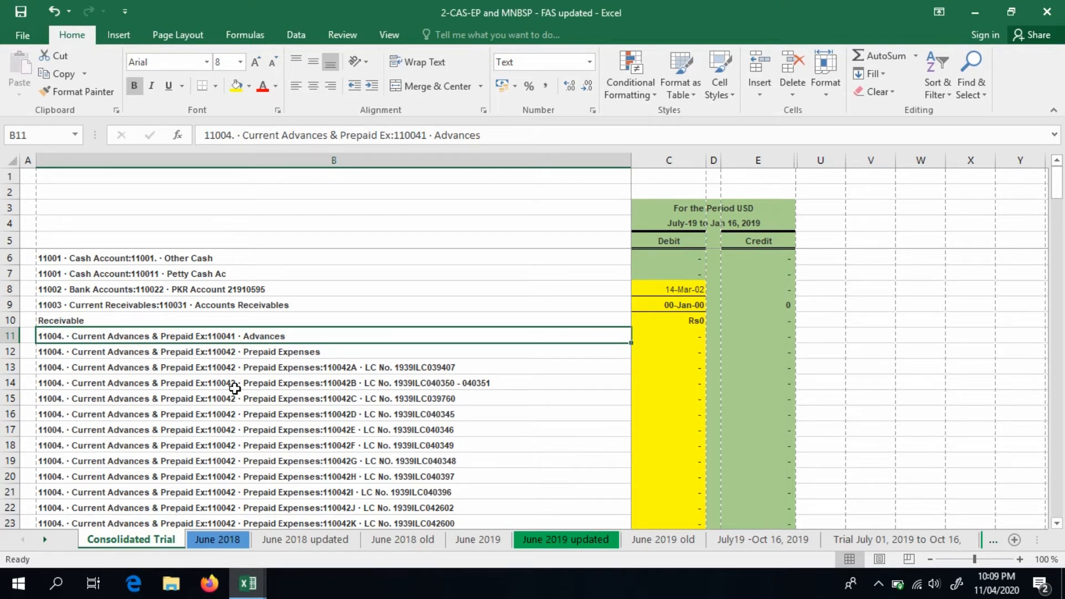
- Undo the currency format on C10, the date format on C9, and the date and time formats on C8
key("ctrl+z")
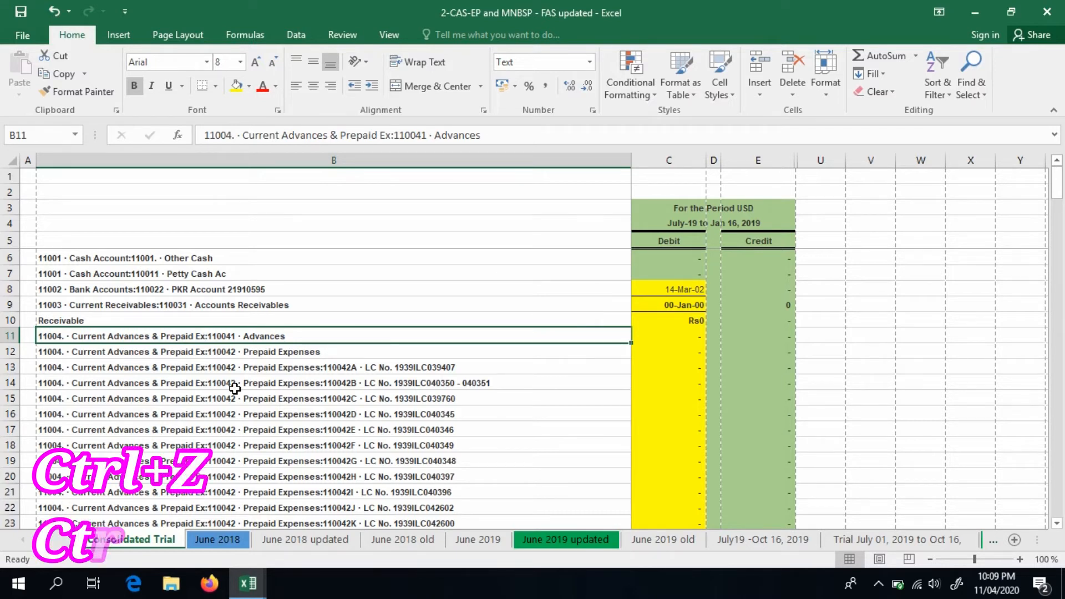
key("Right")
key("Up")
key("ctrl+z")
key("ctrl+z")
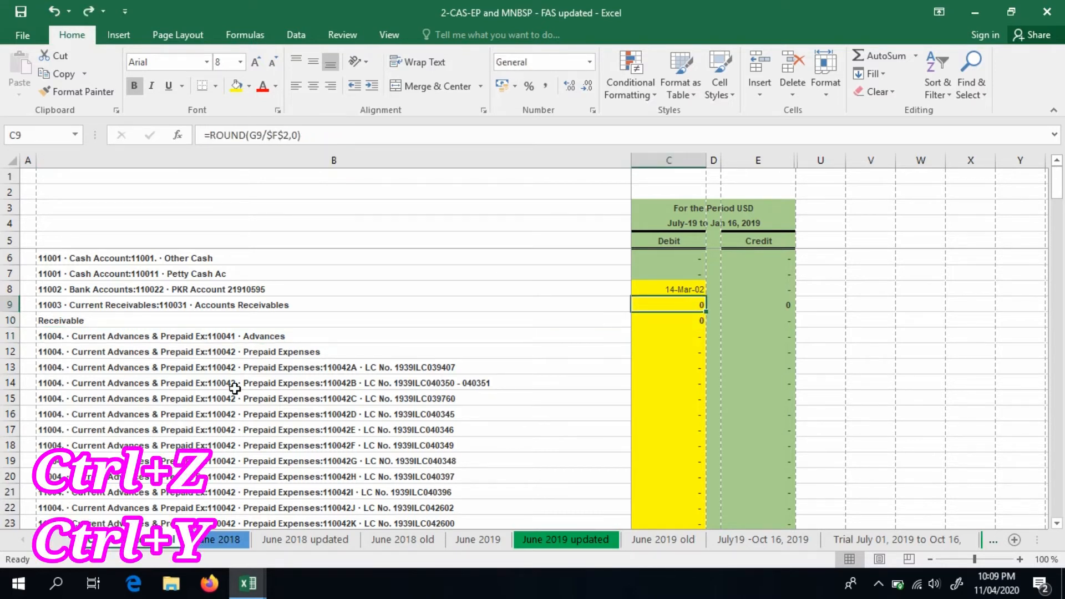
key("ctrl+z")
key("ctrl+z")
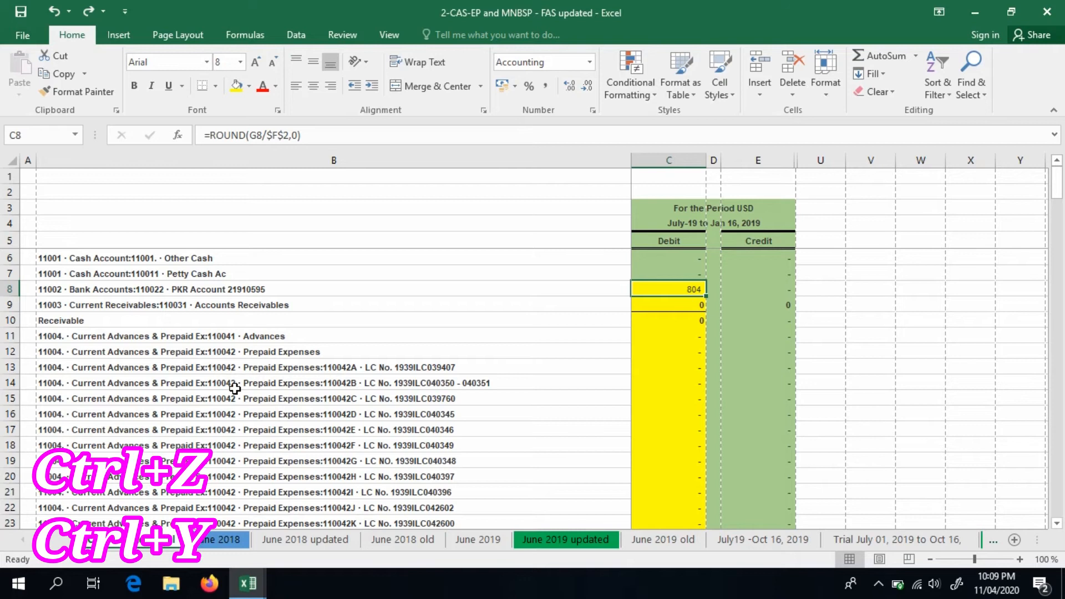
- Redo the undone formats on debit cells C8, C9 and C10
key("ctrl+y")
key("ctrl+y")
key("ctrl+y")
key("ctrl+y")
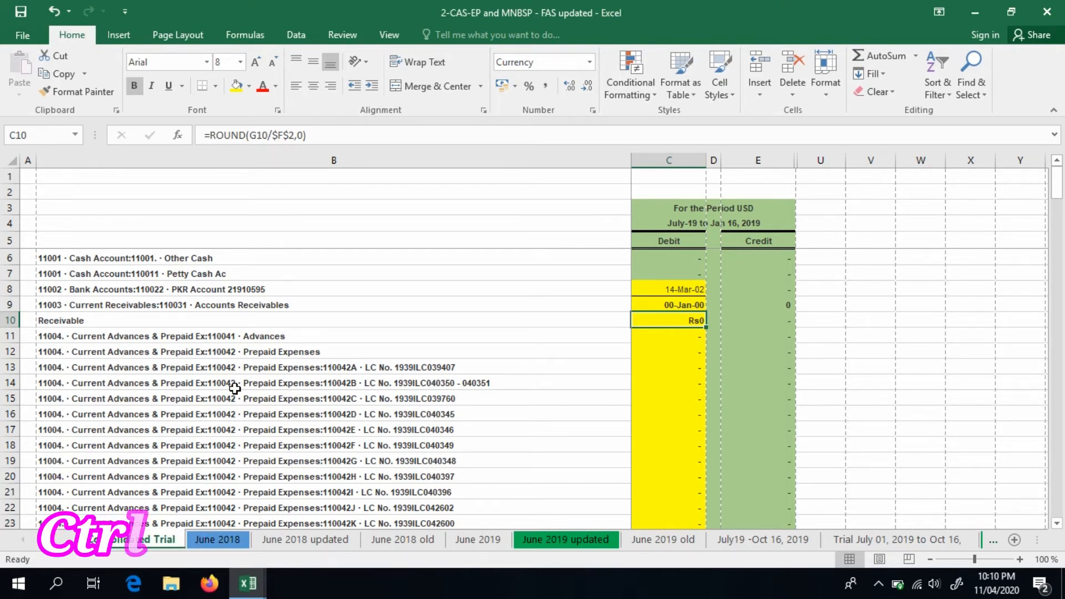
- View the print settings and preview of the trial balance, and return to the sheet
key("ctrl+p")
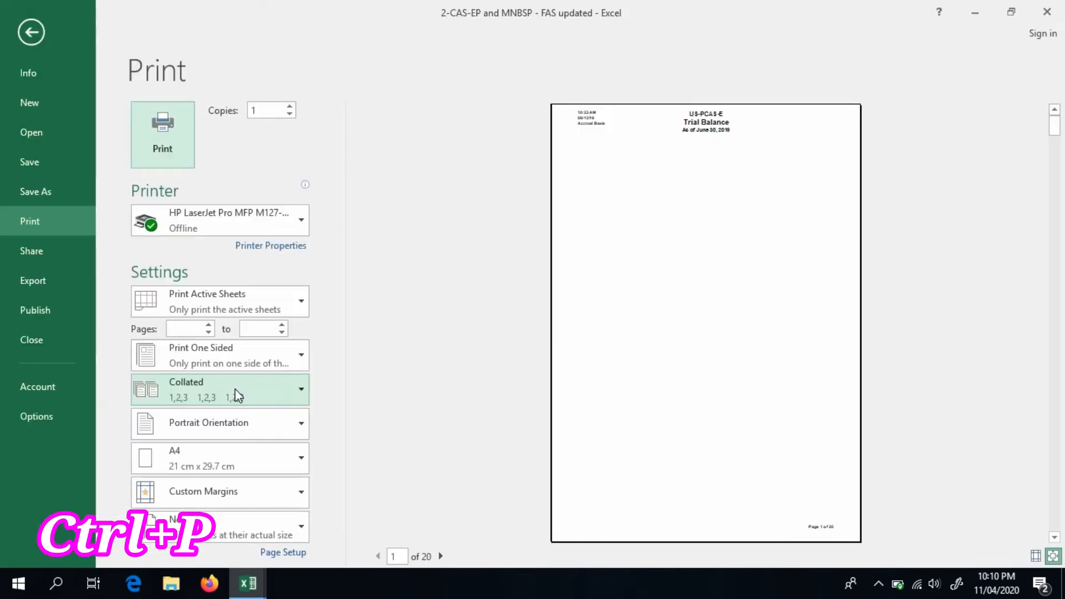
key("Escape")
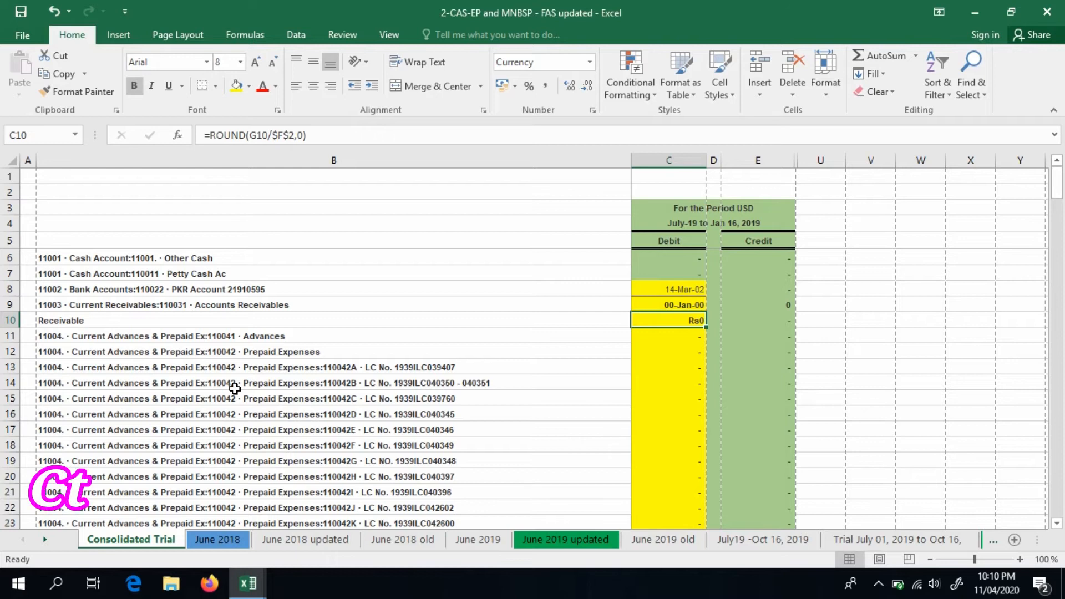
- Apply strikethrough to the Accounts Receivables account name in B9
key("Left")
key("Up")
key("ctrl+5")
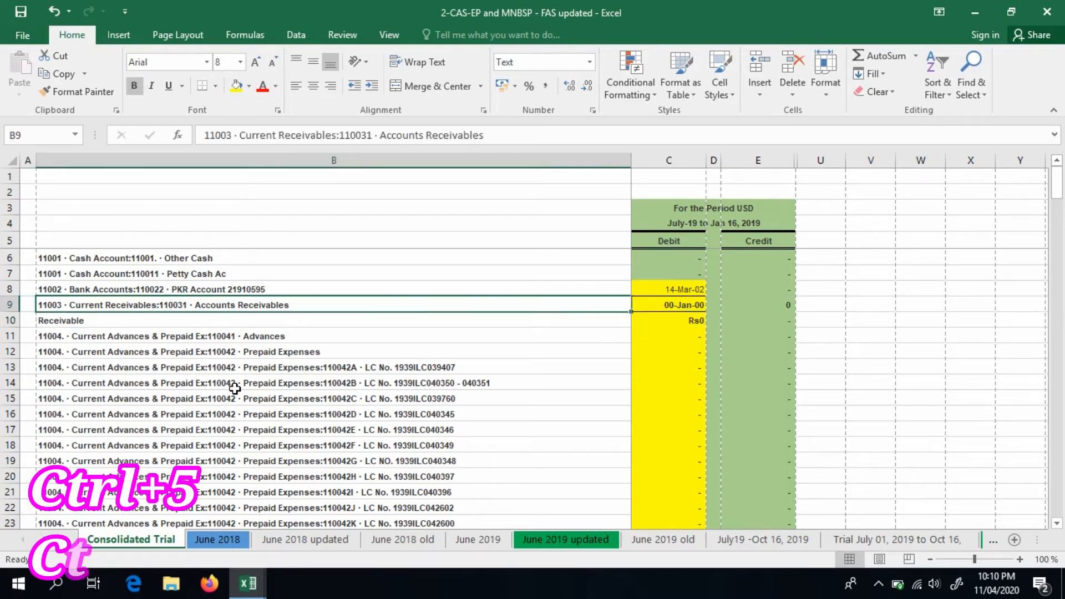
key("ctrl+5")
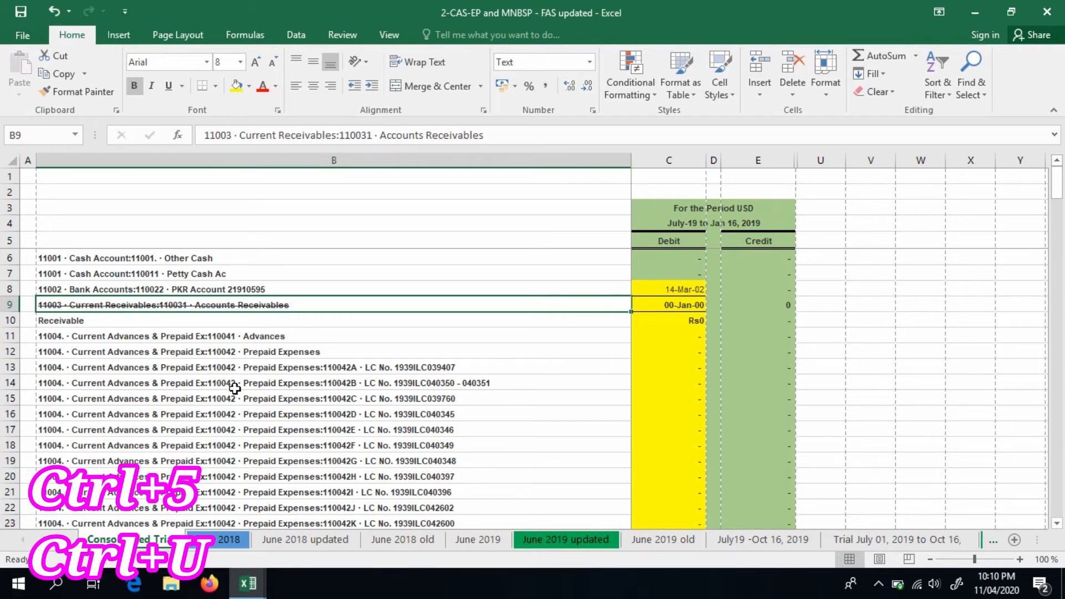
- Underline the Receivable text in B10
key("Down")
key("Down")
key("Up")
key("ctrl+u")
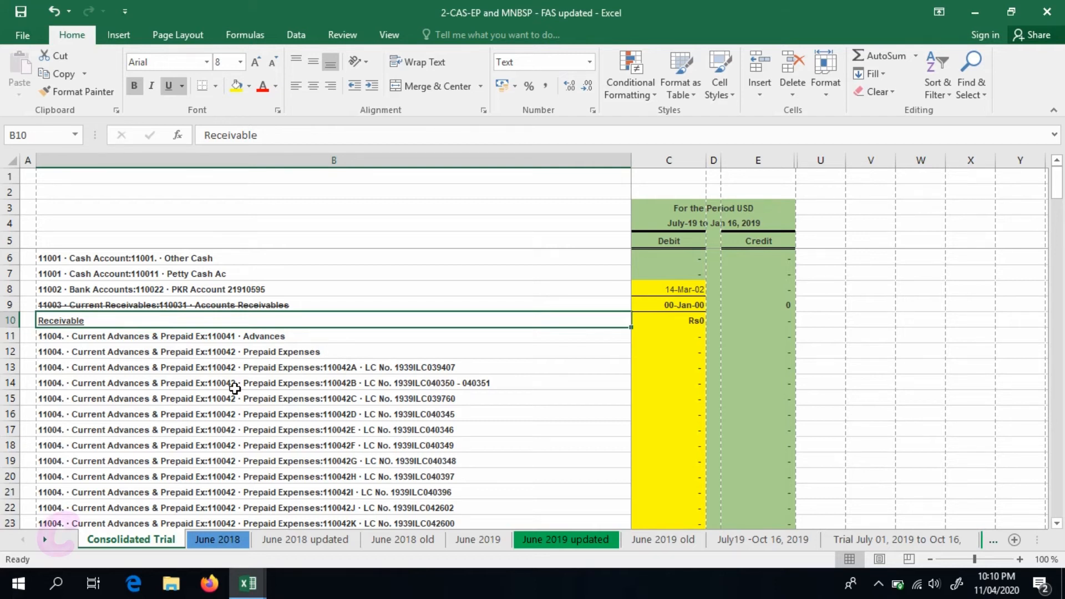
- Insert a hyperlink on the Advances account in B11 to the existing ACCOUNTS file on the Desktop
key("Down")
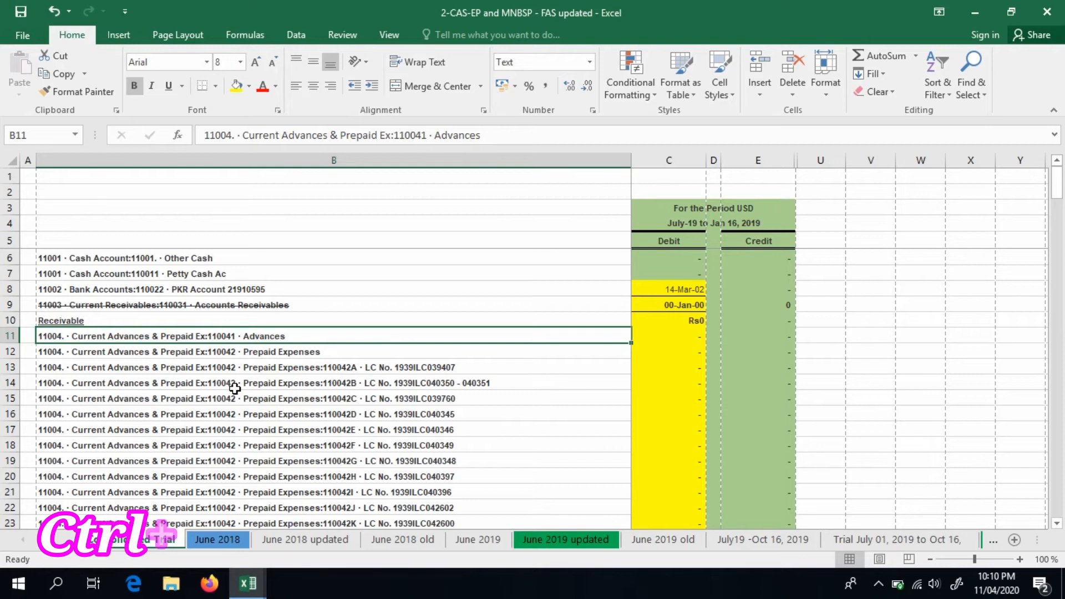
key("ctrl+k")
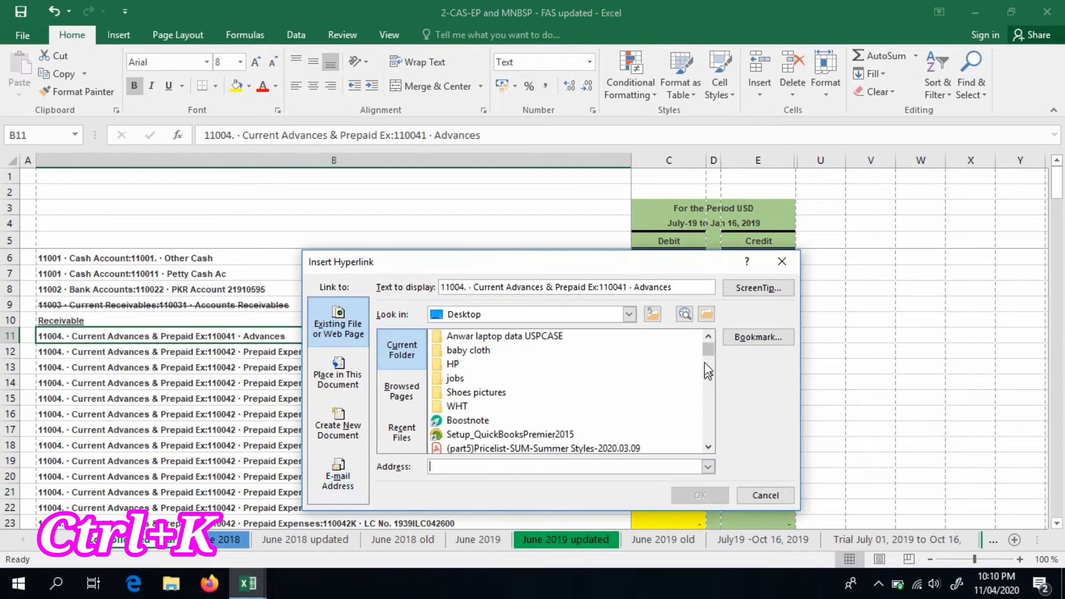
left_click(709, 447)
left_click(709, 447)
left_click(709, 447)
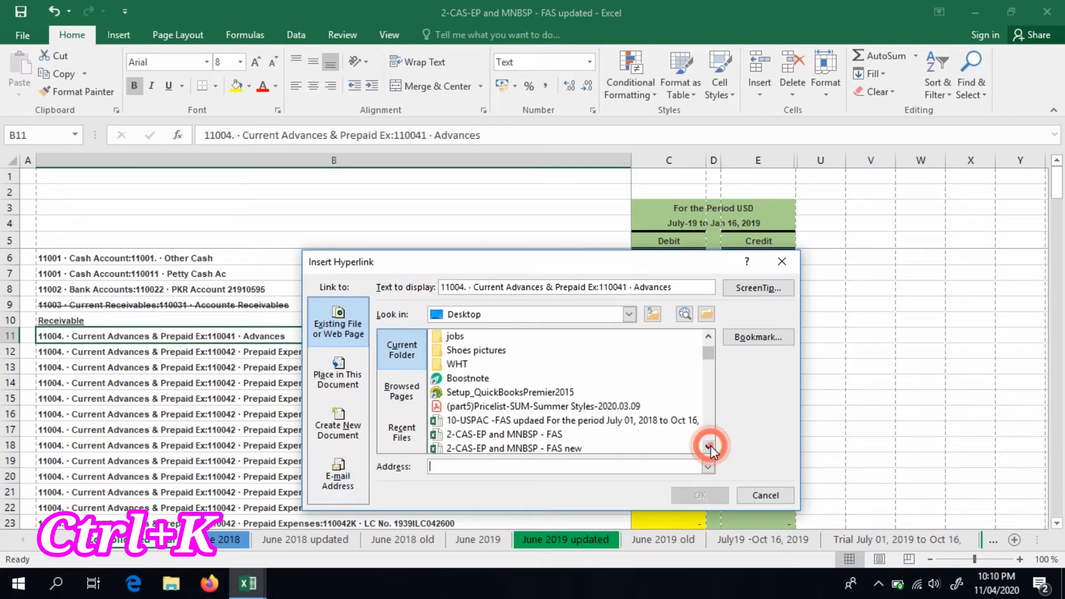
left_click(525, 436)
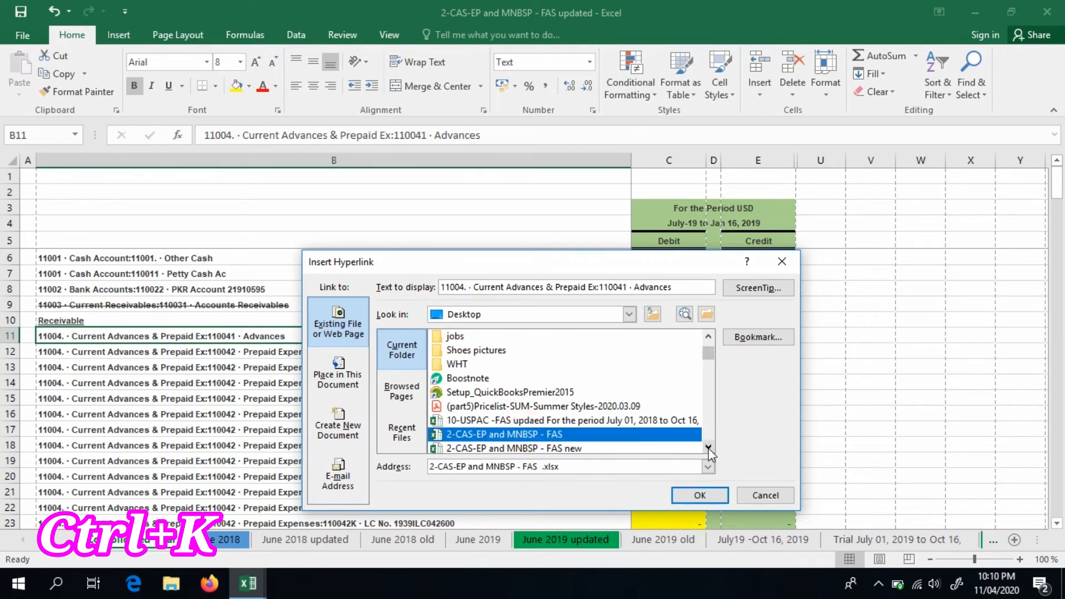
scroll(527, 438, "down", 2)
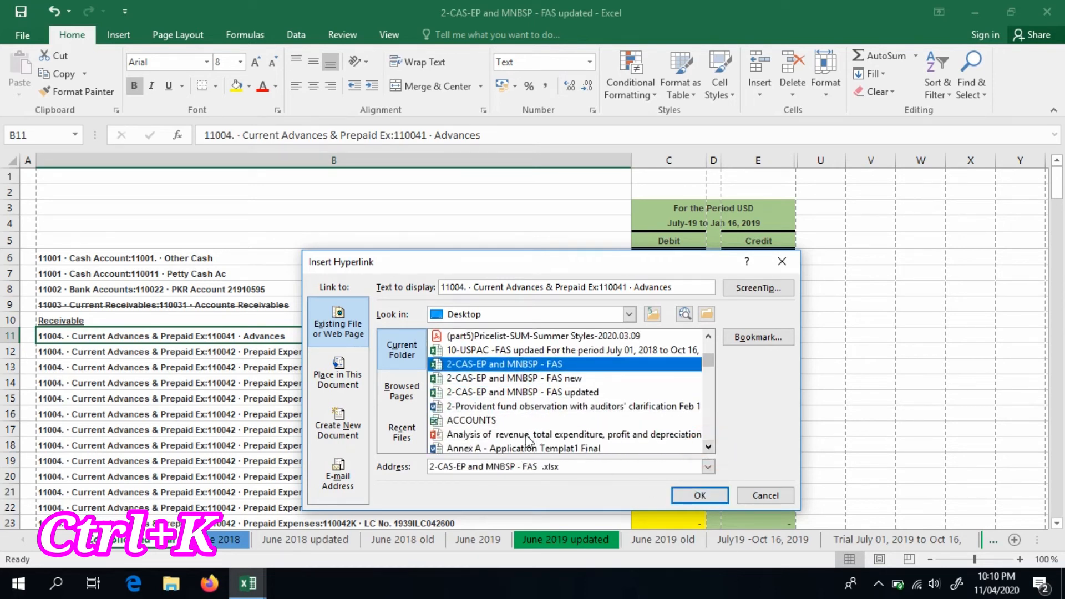
left_click(485, 420)
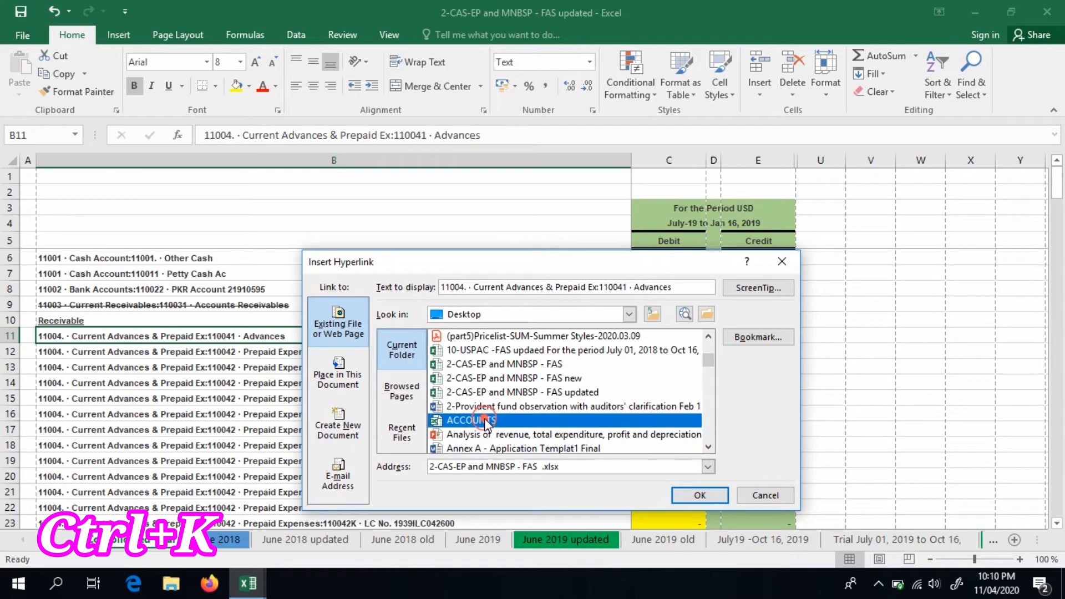
left_click(686, 497)
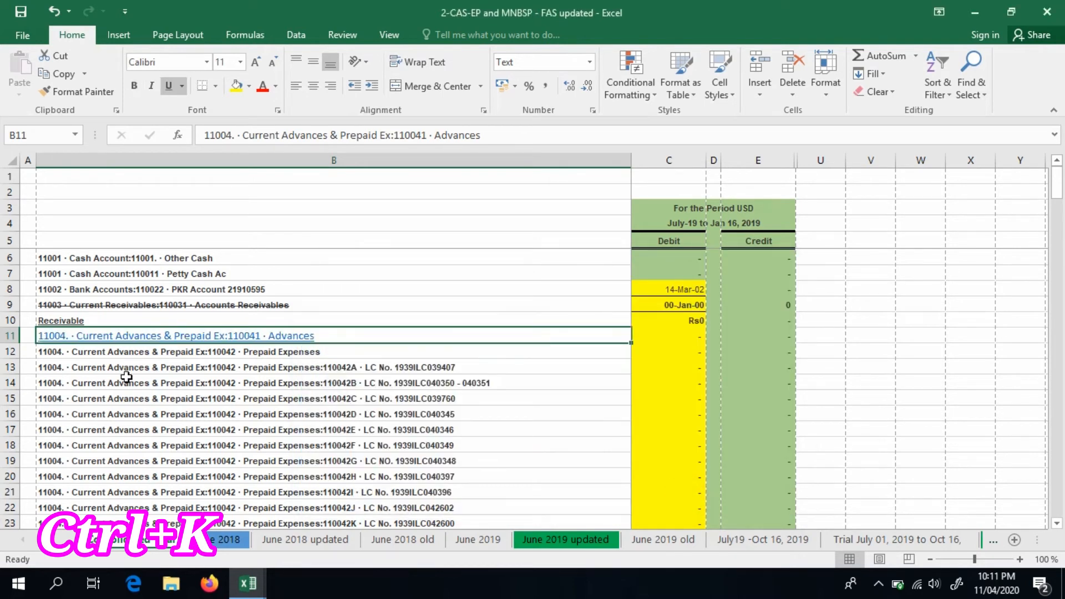
- Follow the hyperlink in B11 to open the ACCOUNTS workbook, accepting the security notice, and close that workbook again
left_click(192, 399)
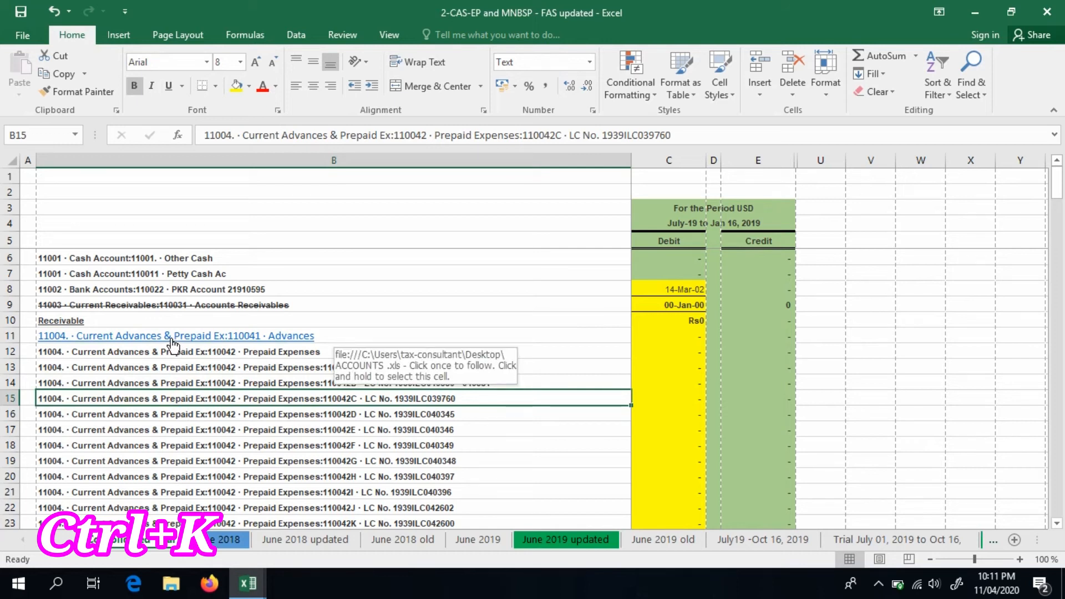
left_click(172, 338)
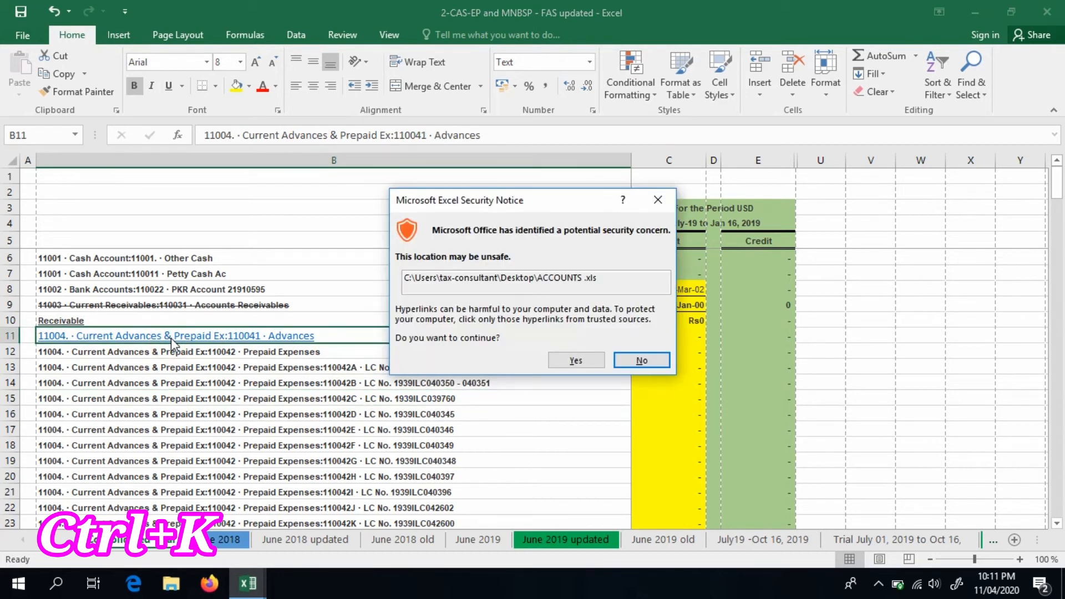
left_click(578, 361)
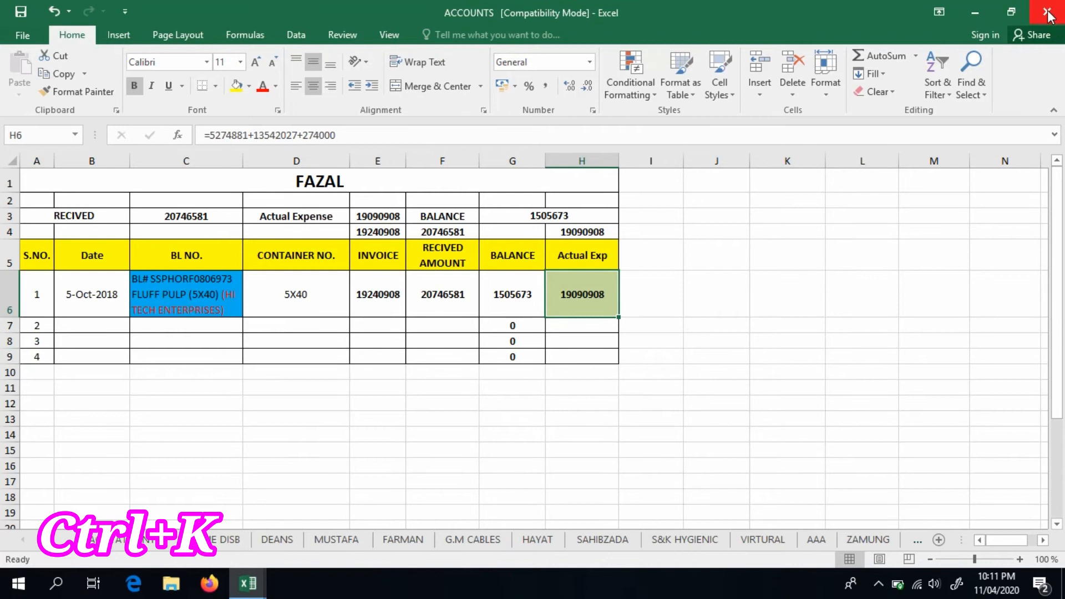
left_click(1048, 15)
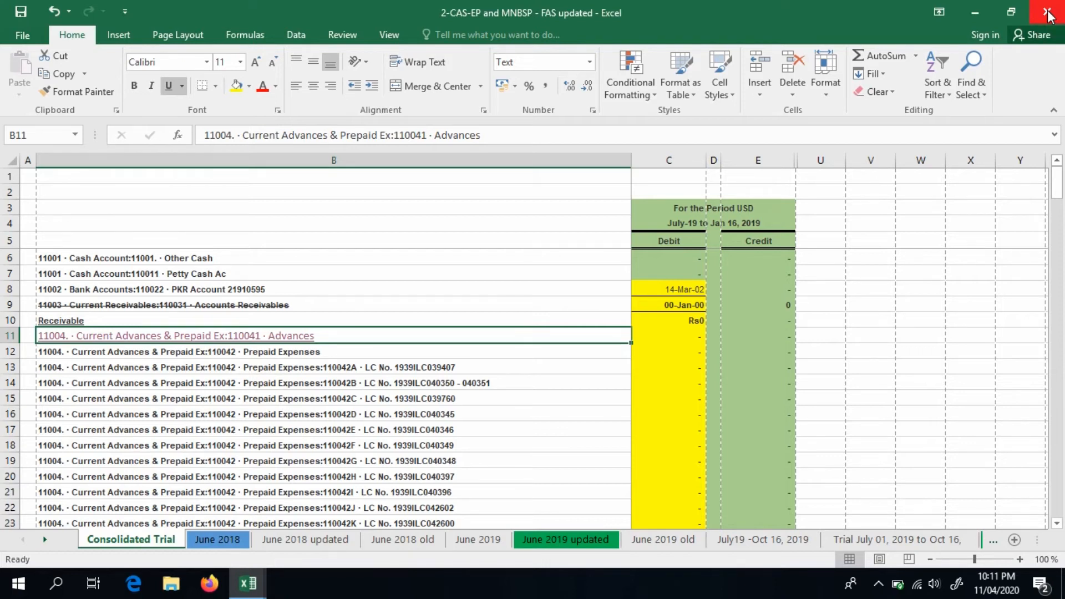
- Italicize the Prepaid Expenses account name in B12 and toggle its bold formatting off and back on
key("Down")
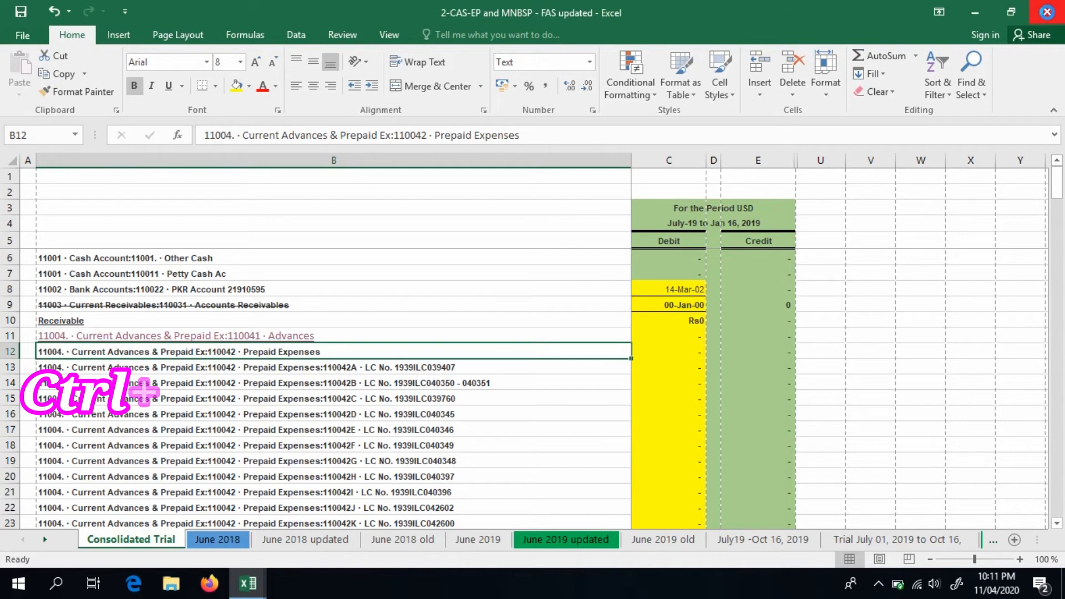
key("ctrl+i")
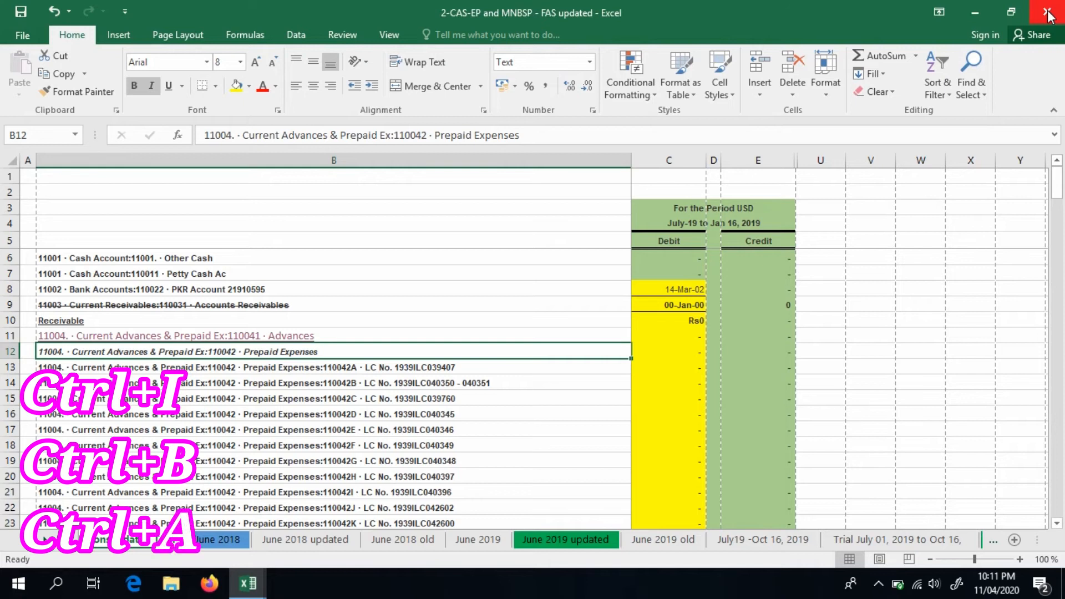
key("ctrl+b")
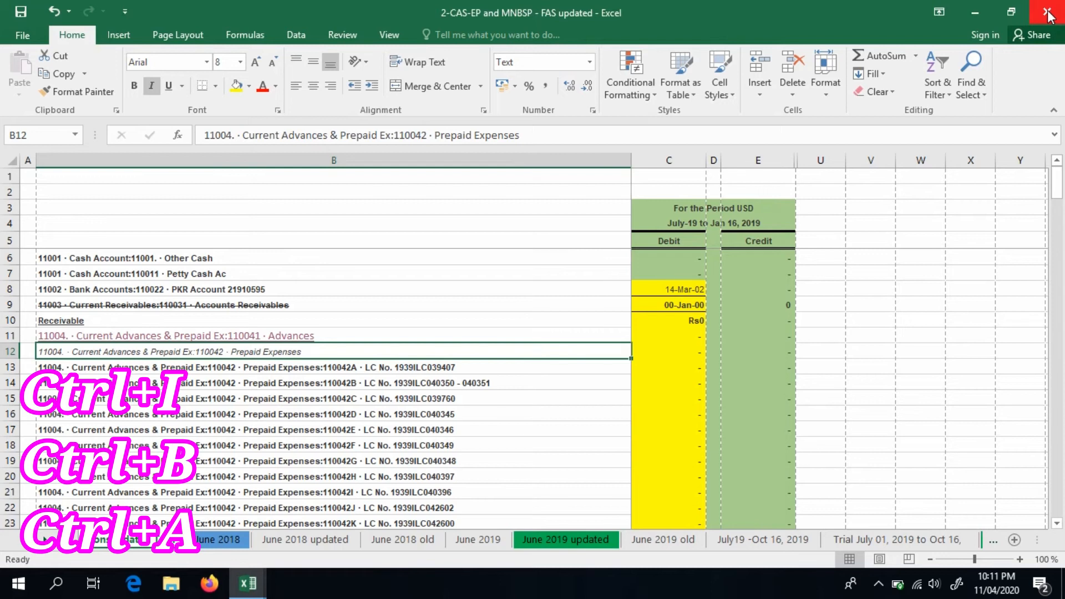
key("ctrl+b")
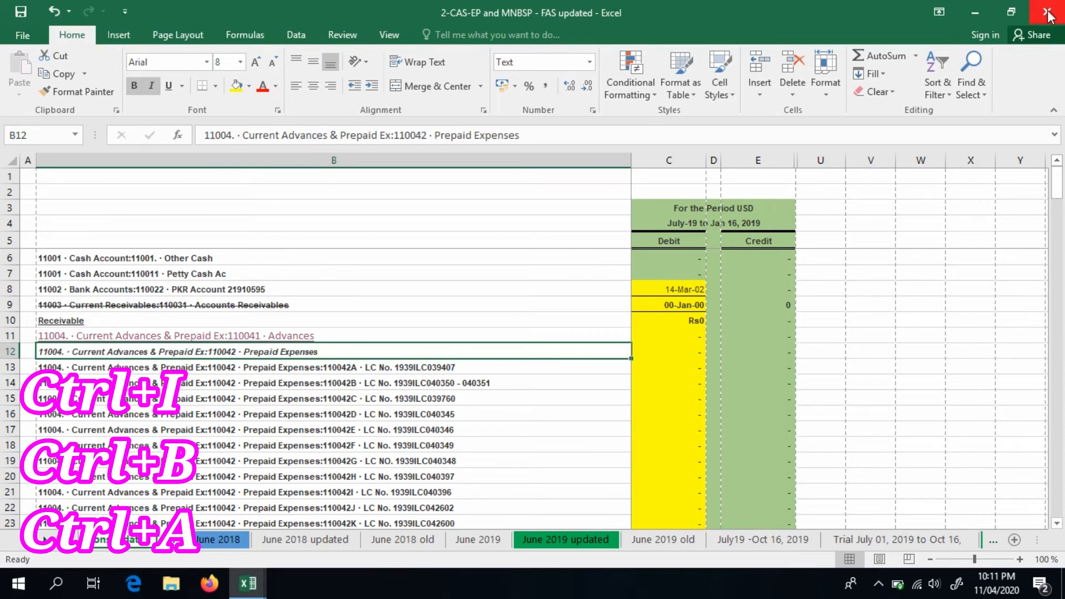
key("ctrl+b")
key("ctrl+b")
- Select the trial balance's data region, extend the selection to the whole sheet, and clear it by selecting U8
key("ctrl+a")
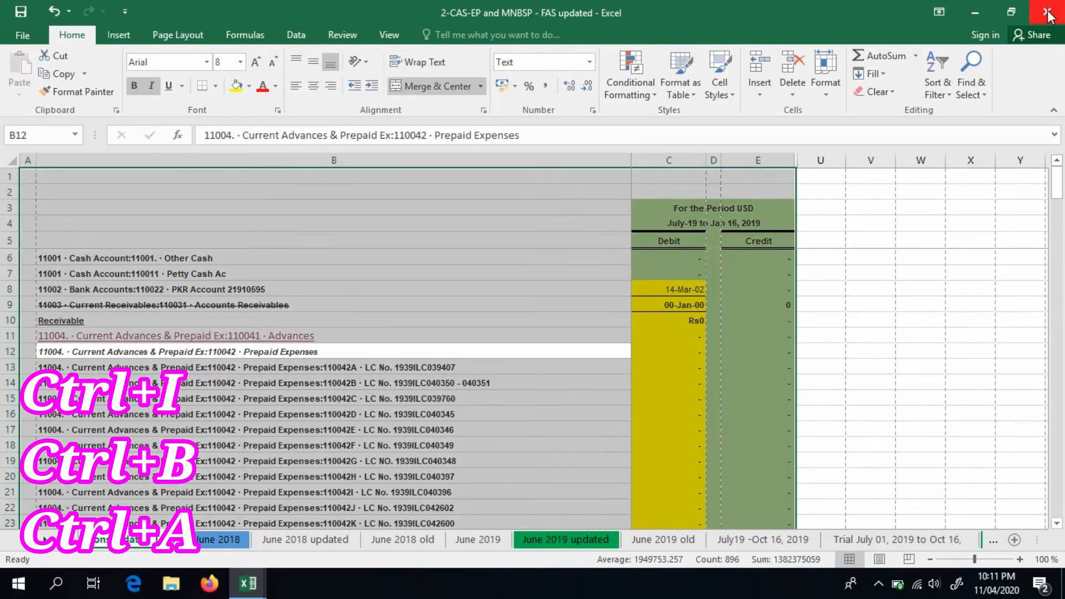
key("ctrl+a")
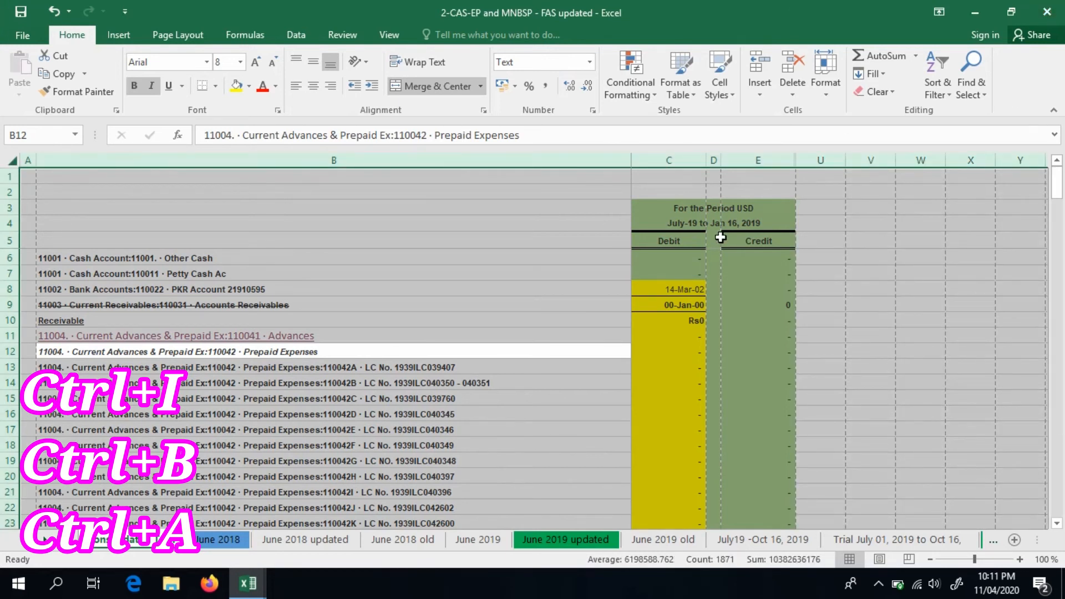
left_click(829, 284)
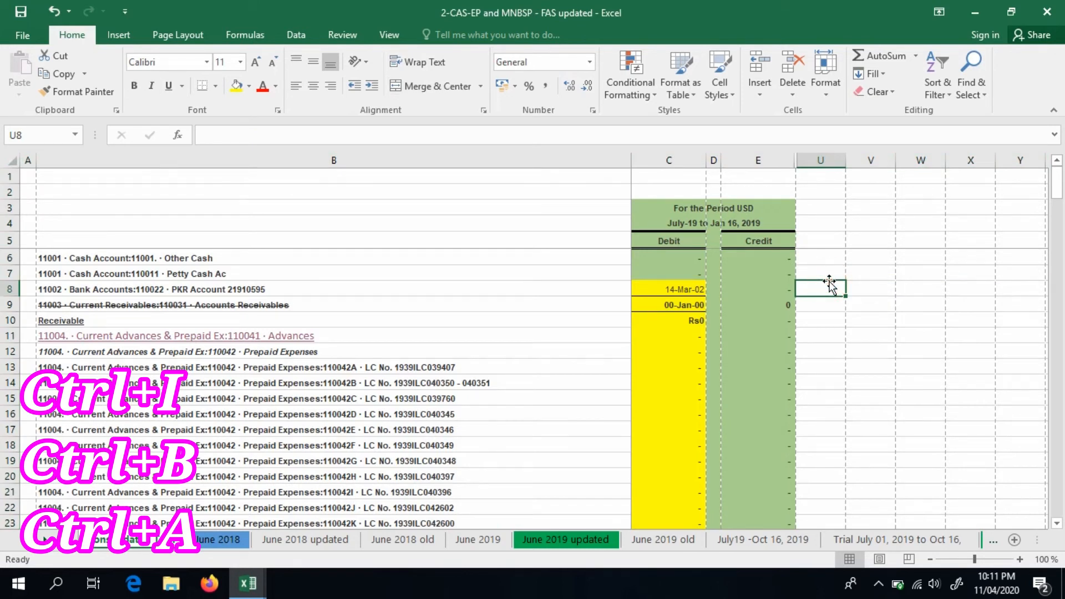
- Insert the current date, 11/04/2020, as a fixed value in the empty cell V10
left_click(440, 333)
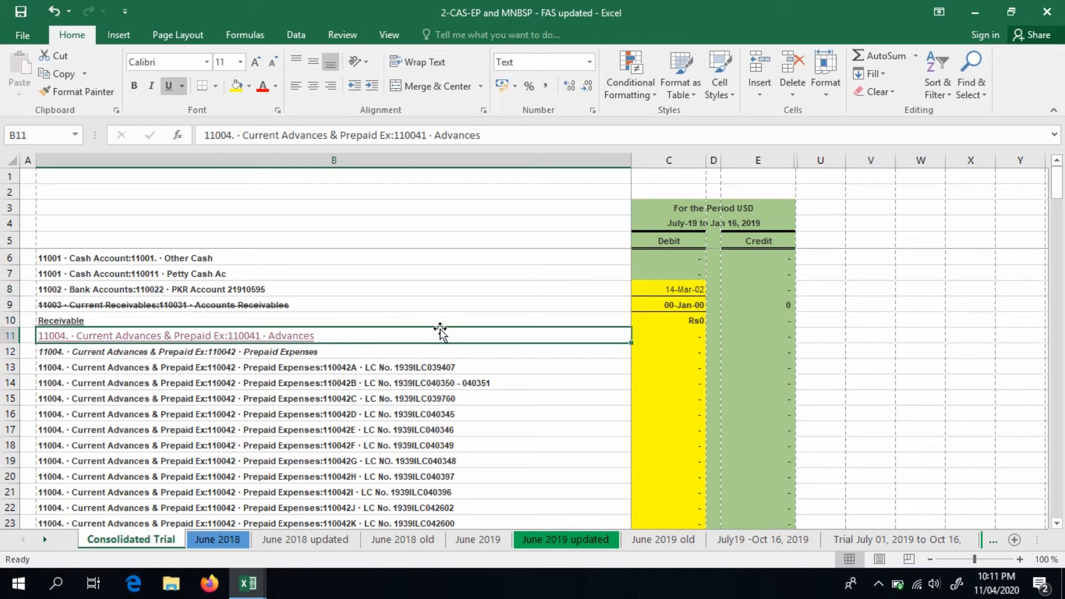
key("ctrl+Right")
key("Left")
key("Left")
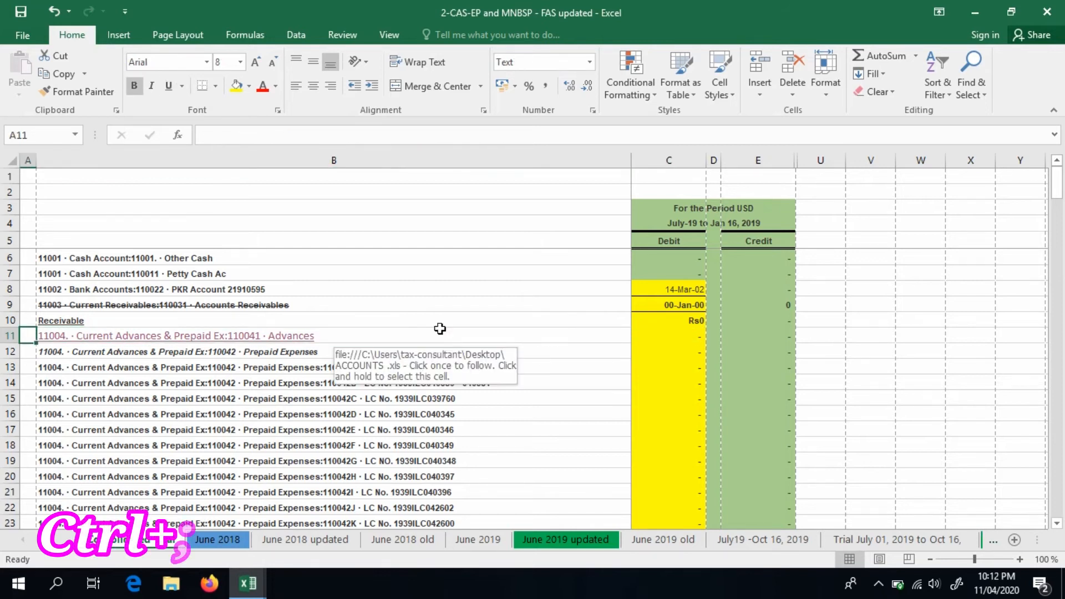
key("Right")
key("Right")
key("Right")
key("Up")
key("Right")
key("Right")
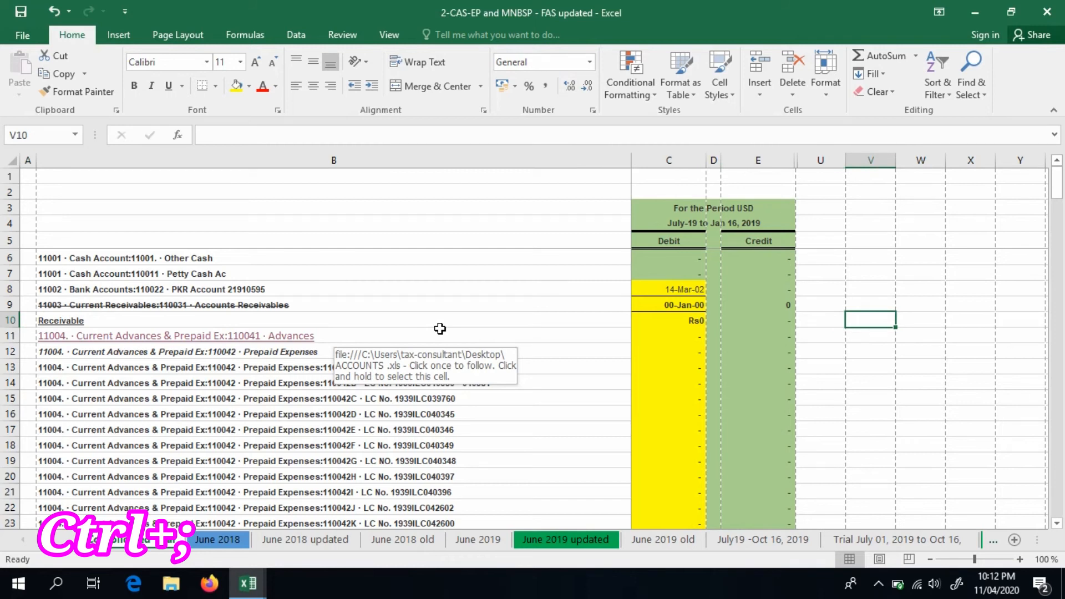
key("ctrl+semicolon")
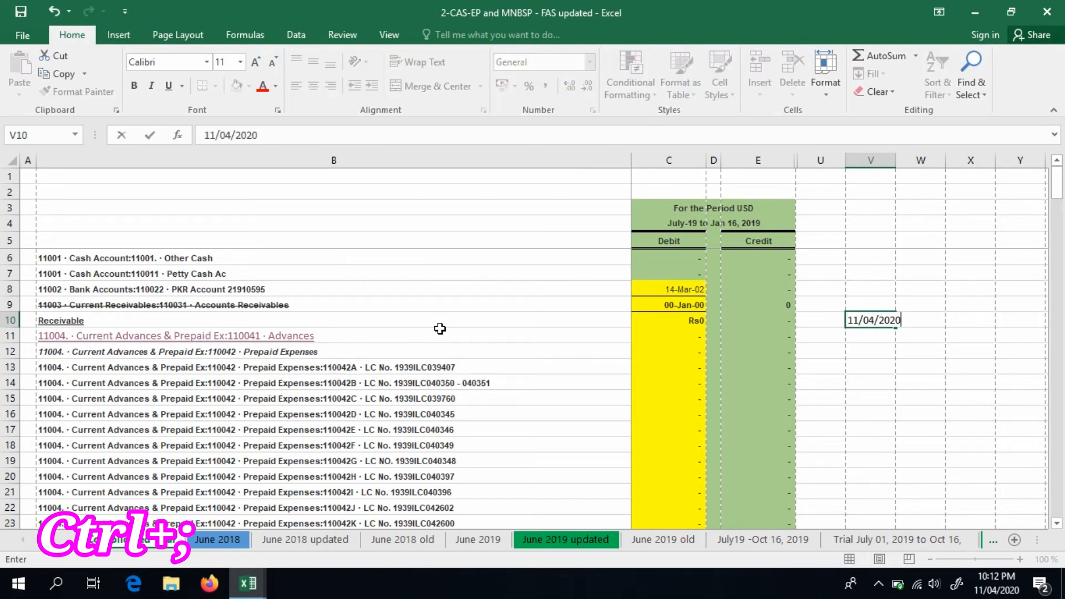
key("ctrl+Return")
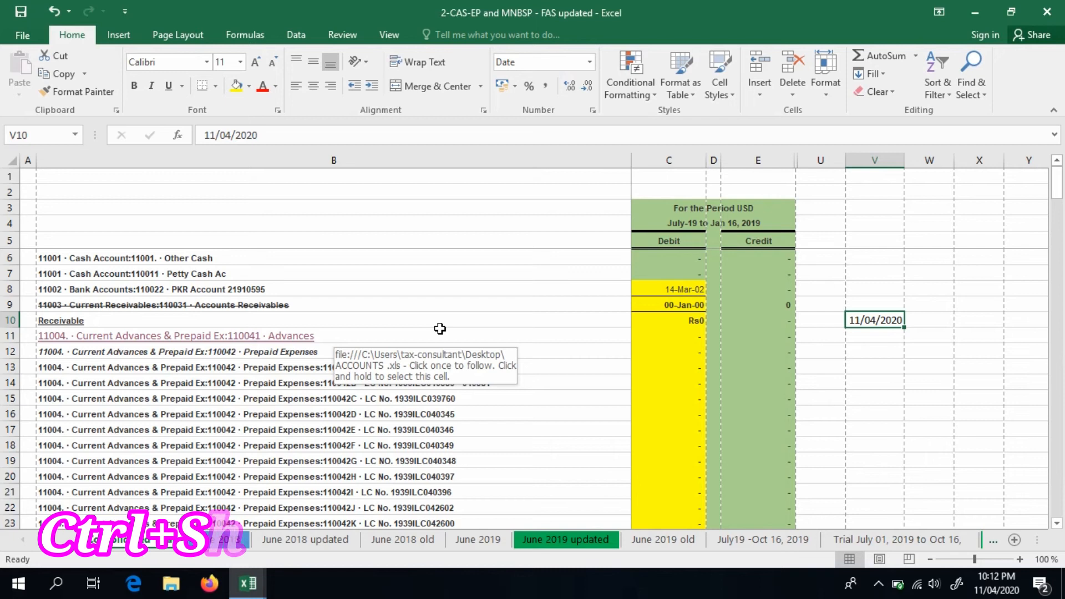
- Insert the current time, 10:12 PM, as a fixed value in cell V12
key("Right")
key("Left")
key("Down")
key("Down")
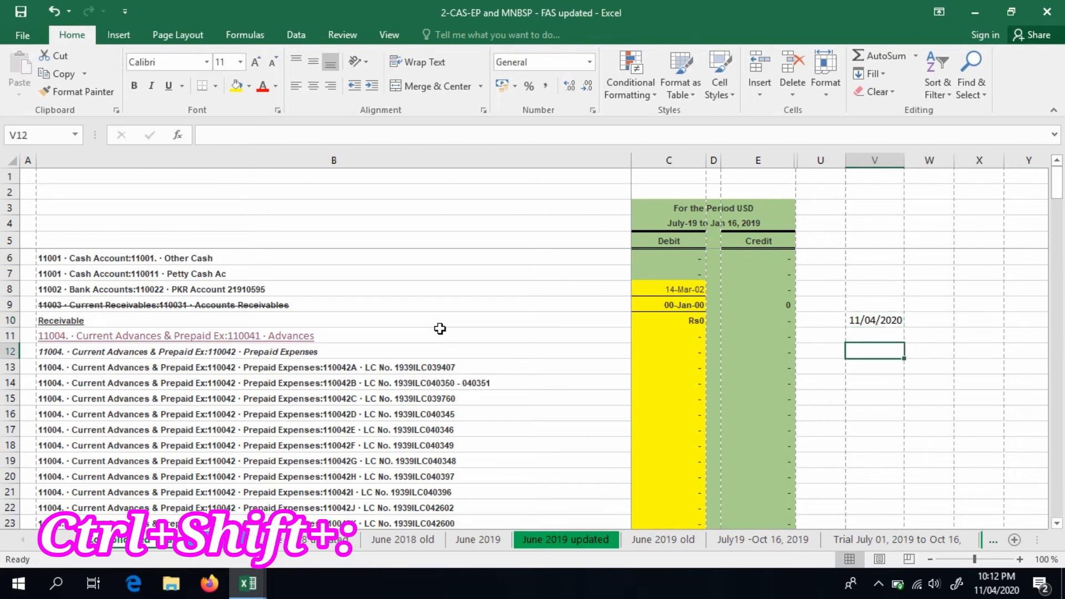
key("ctrl+shift+semicolon")
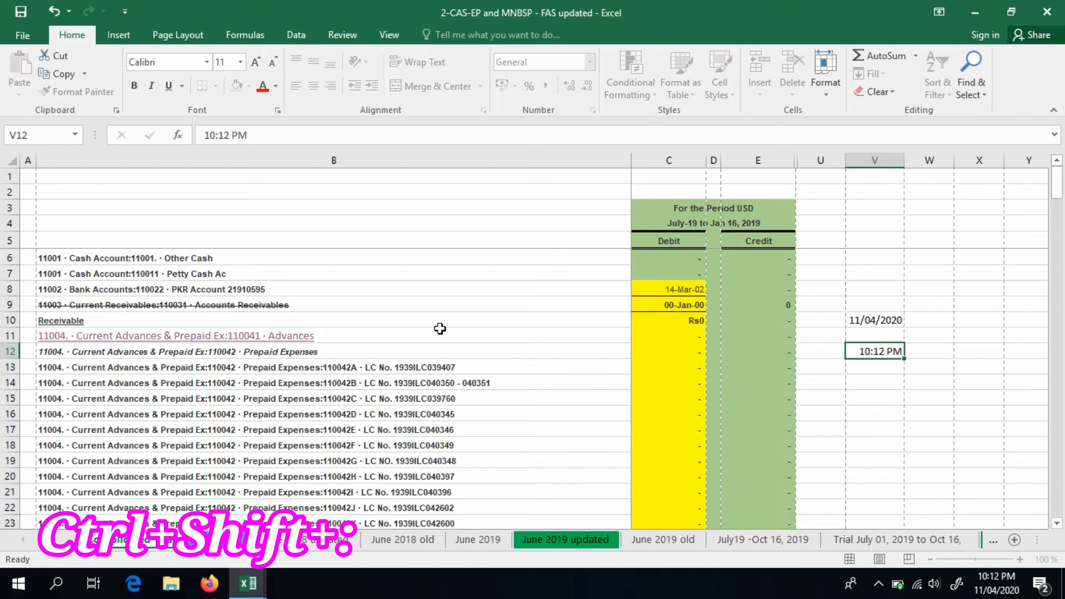
key("Return")
key("Up")
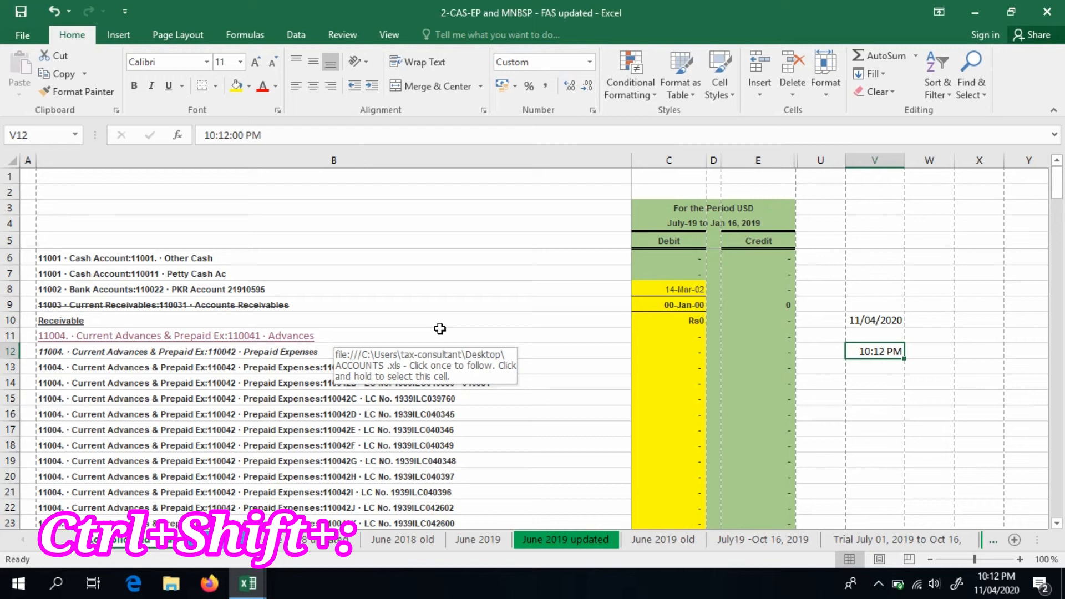
- From cell E12, view the Find and Replace dialog and the Insert Function dialog, dismissing each one
key("Left")
key("Left")
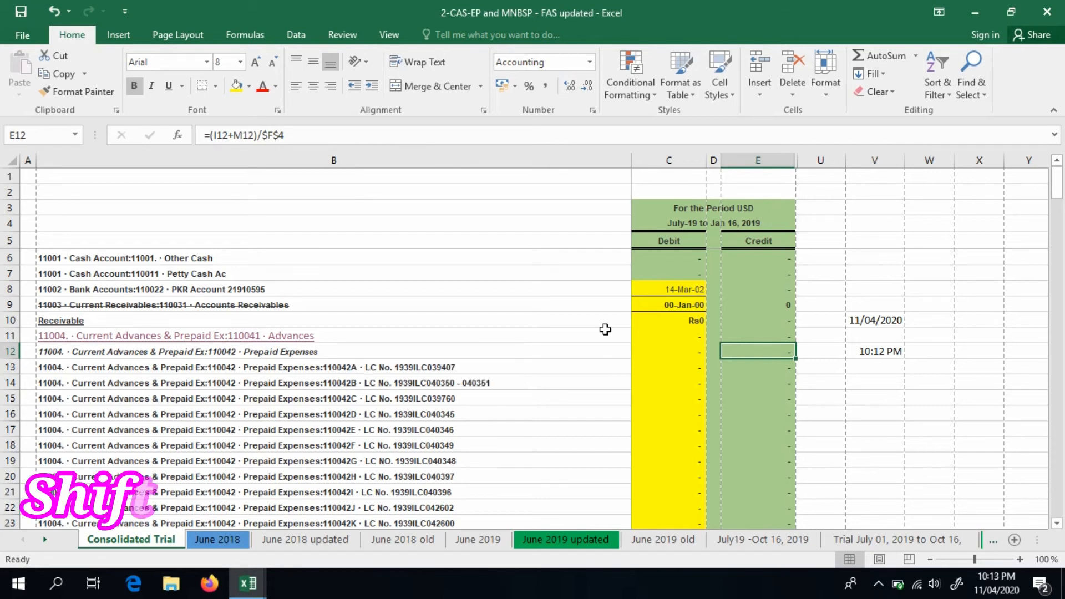
key("shift+F5")
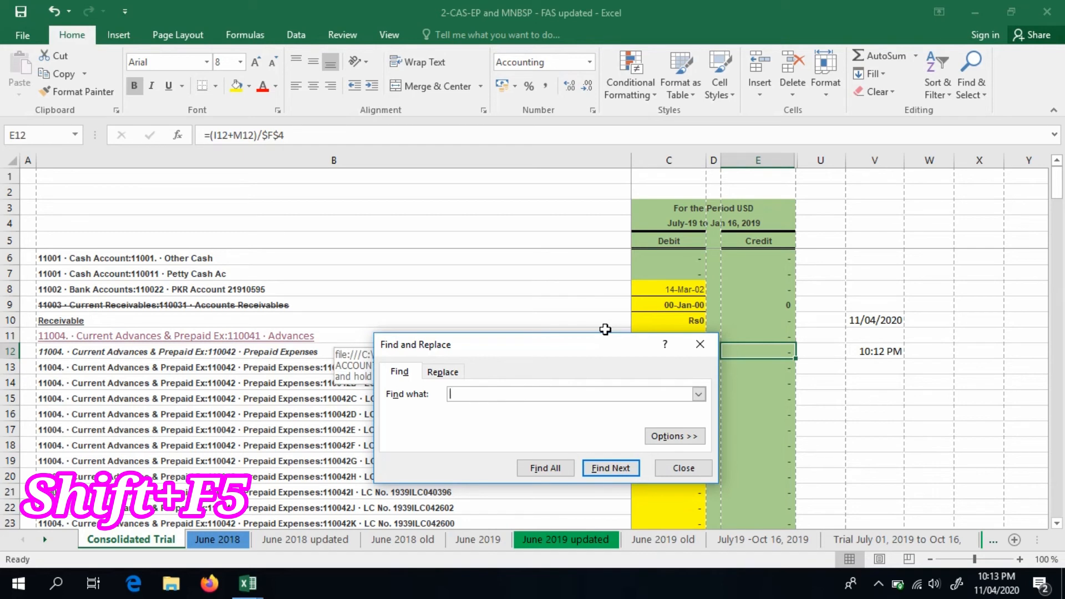
key("Escape")
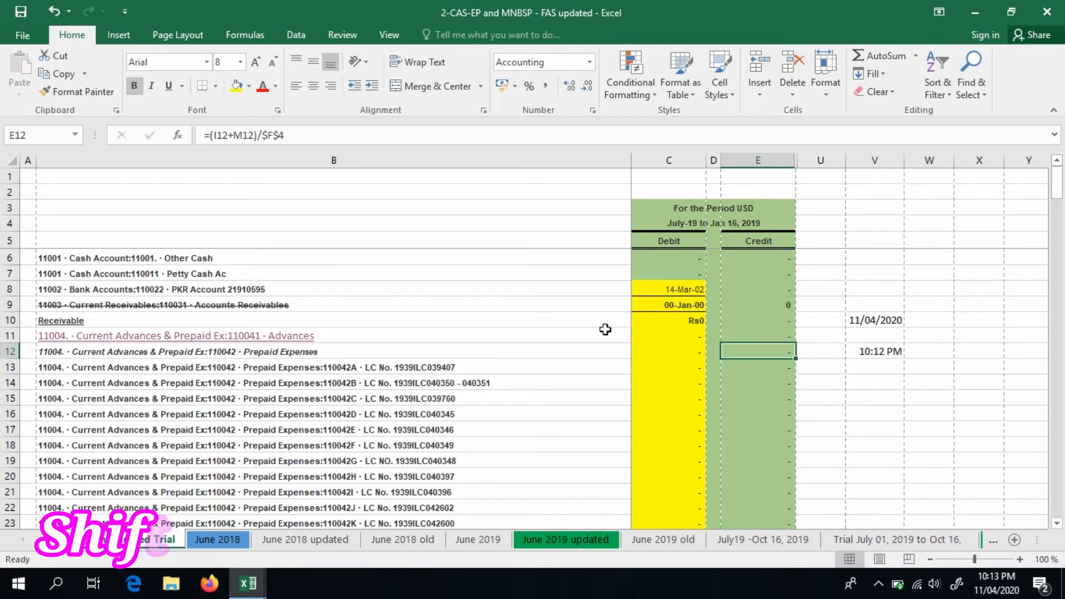
key("shift+F3")
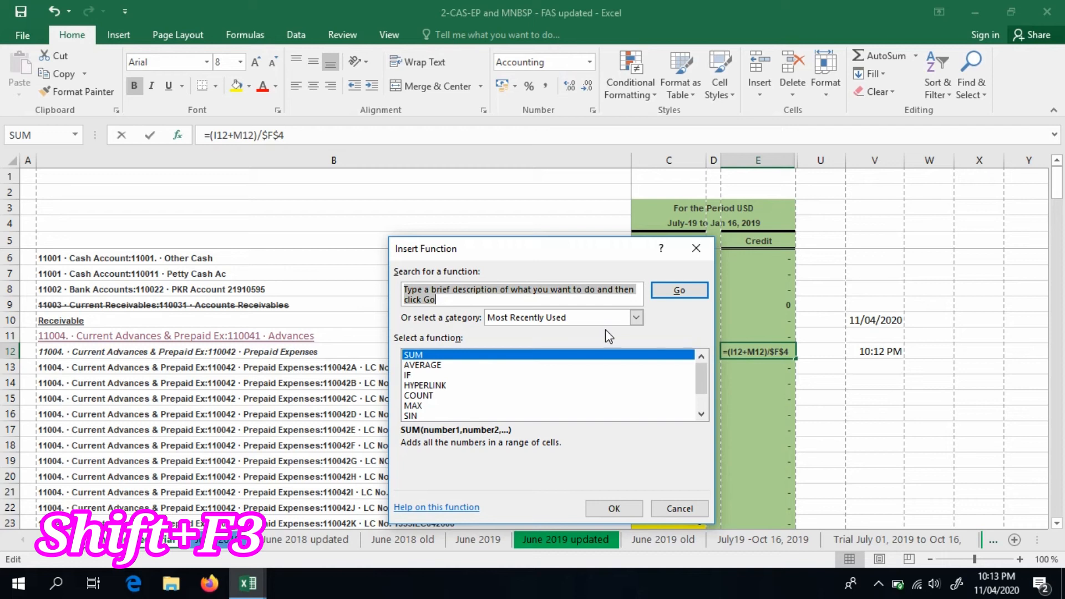
key("Escape")
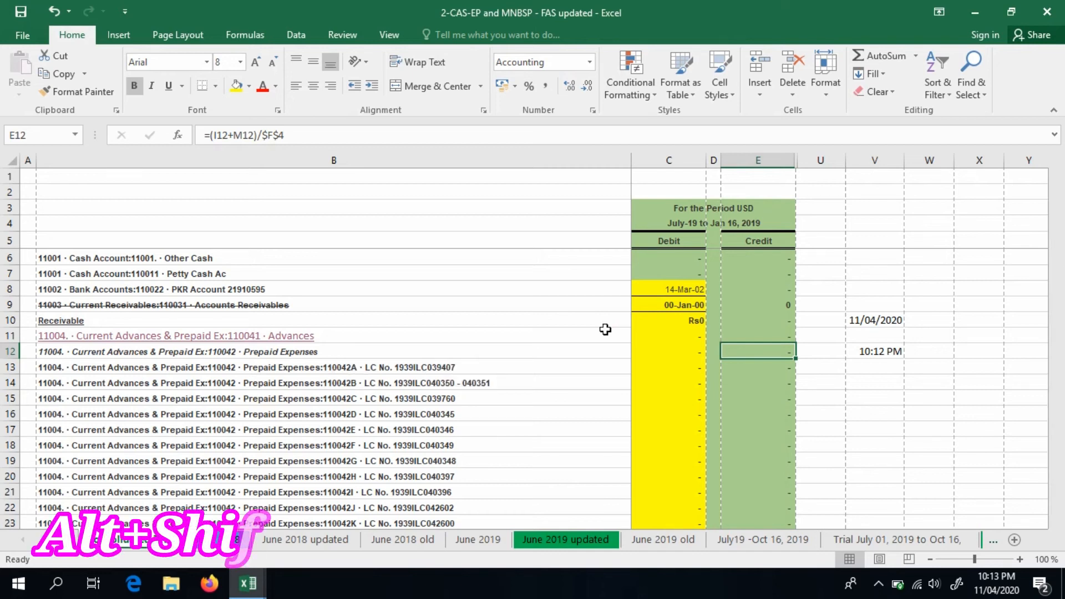
- Insert two new blank worksheets before Consolidated Trial and return to the Consolidated Trial sheet
key("alt+shift+F1")
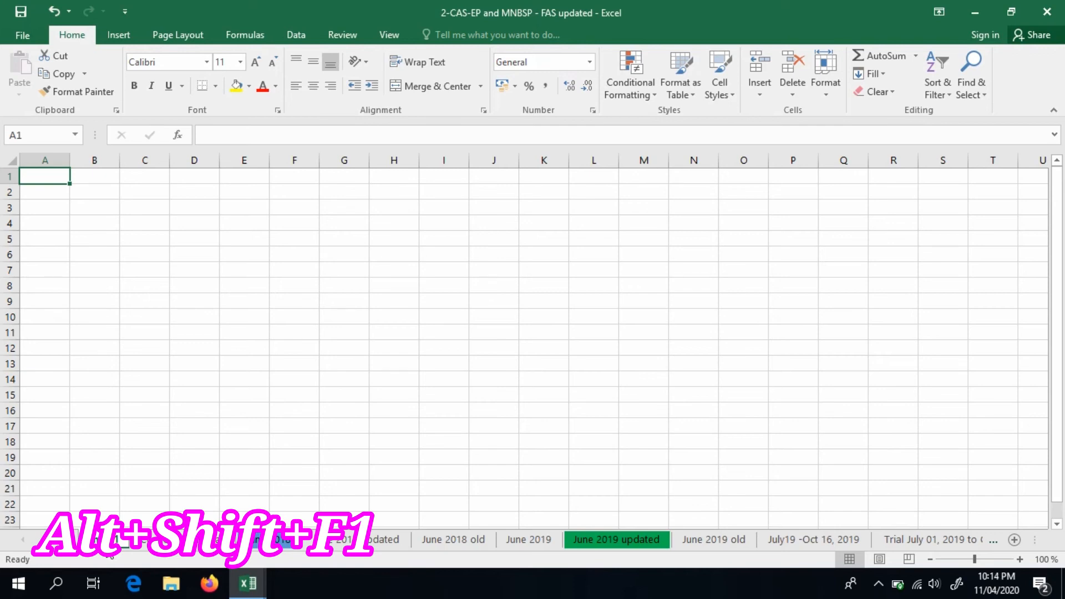
key("alt+shift+F1")
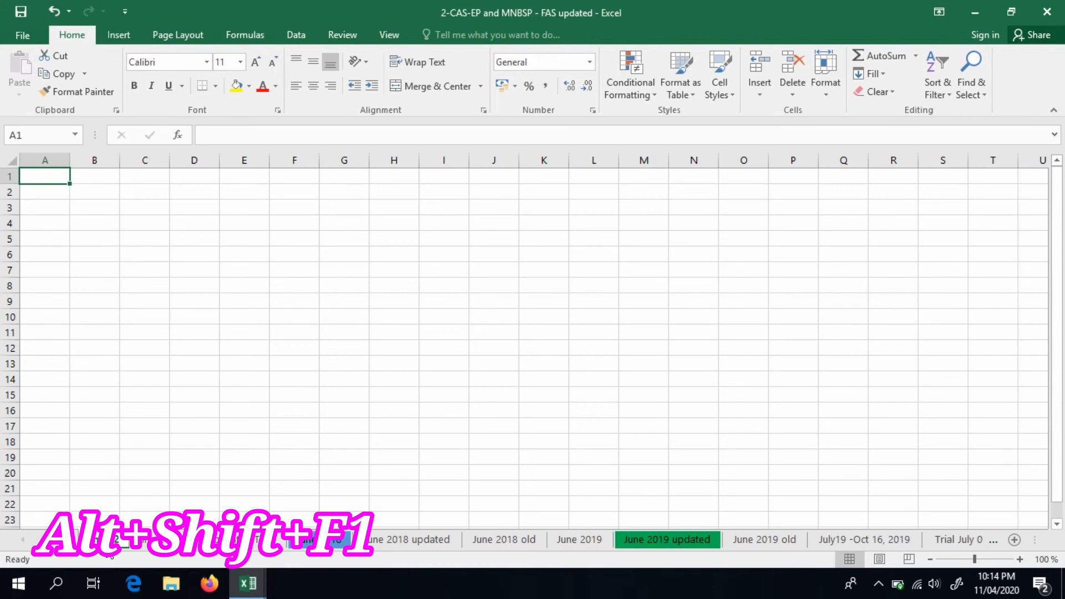
left_click(232, 539)
- Create a column chart on its own sheet from the Debit values in C44:C50, and return to Consolidated Trial
key("shift+Down")
key("shift+Down")
key("shift+Down")
key("shift+Down")
key("shift+Down")
key("shift+Down")
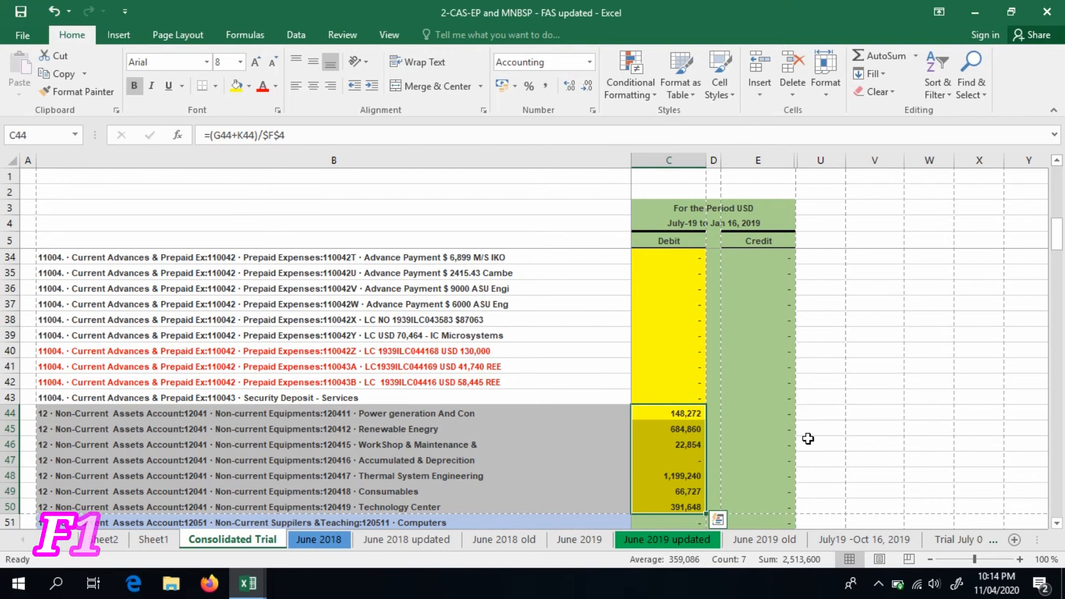
key("F11")
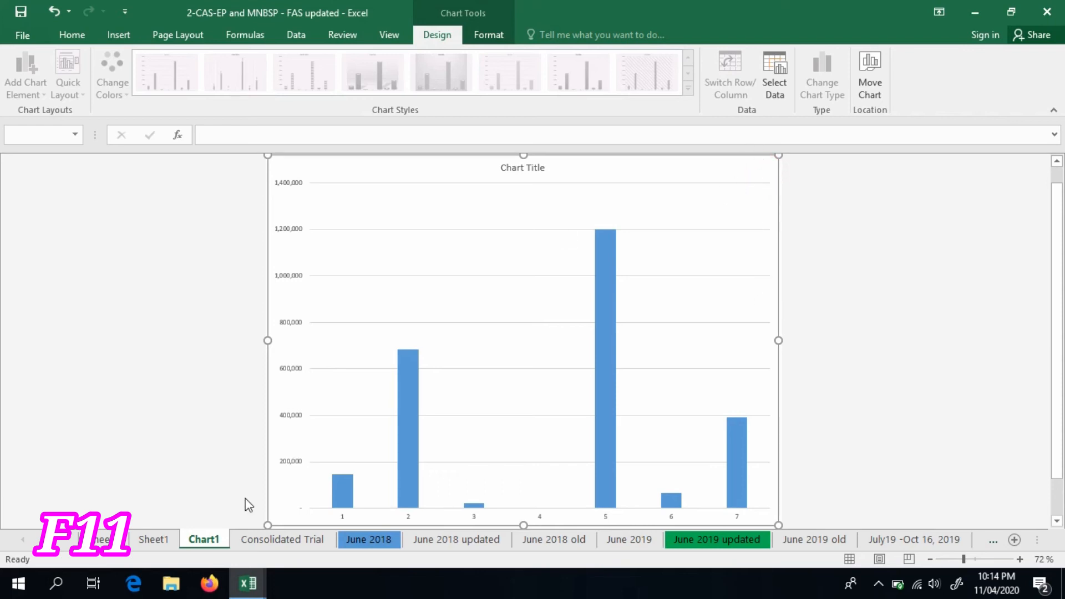
left_click(264, 544)
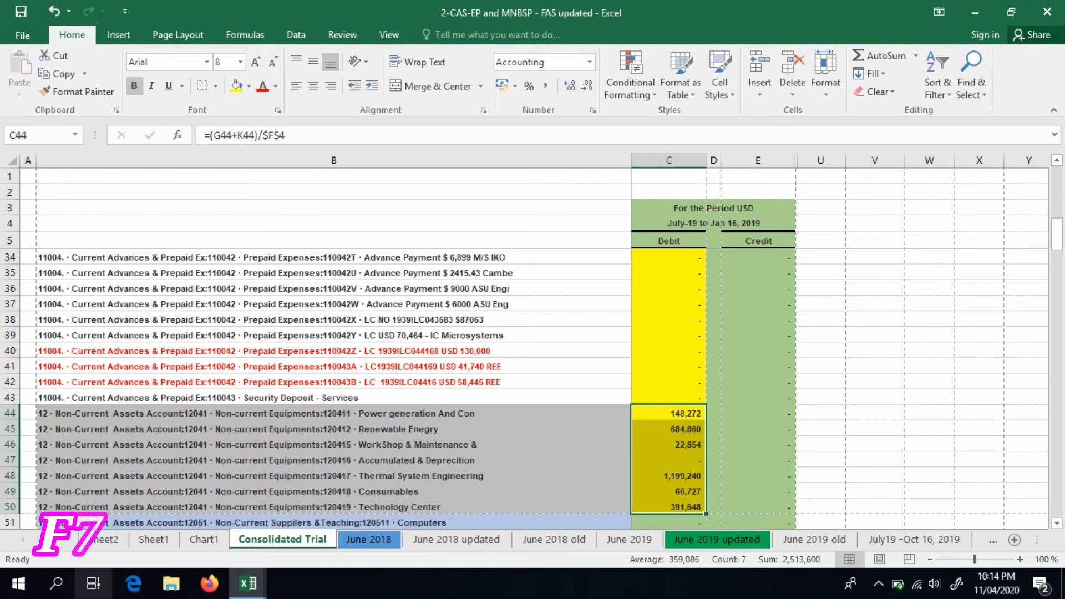
- Run a spelling check on the account names in B38:B48 and close the Spelling dialog at the first suggestion
left_click_drag(255, 320, 218, 471)
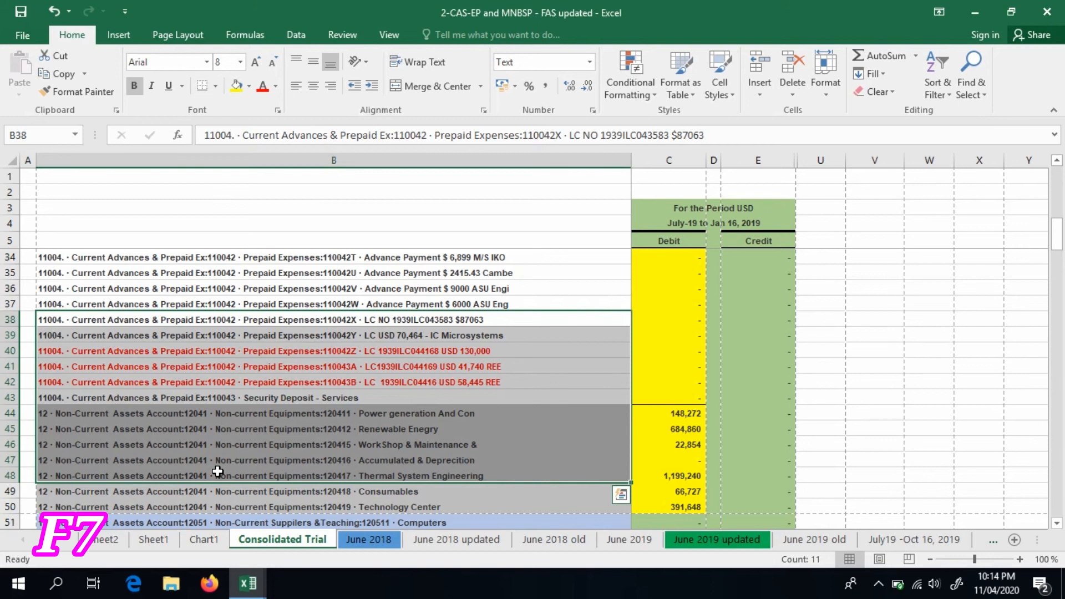
key("F7")
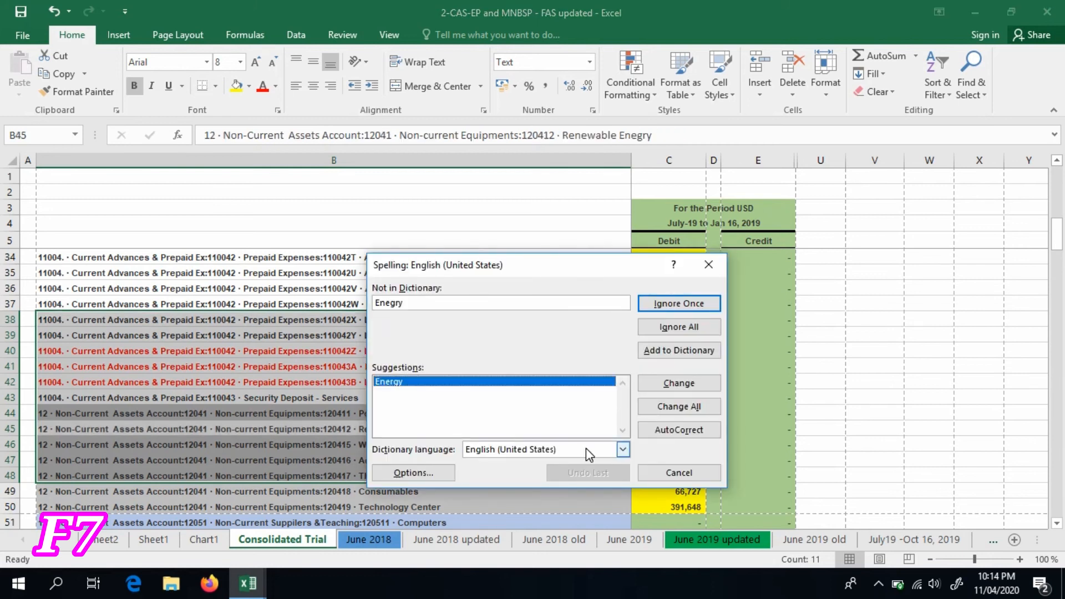
left_click(710, 265)
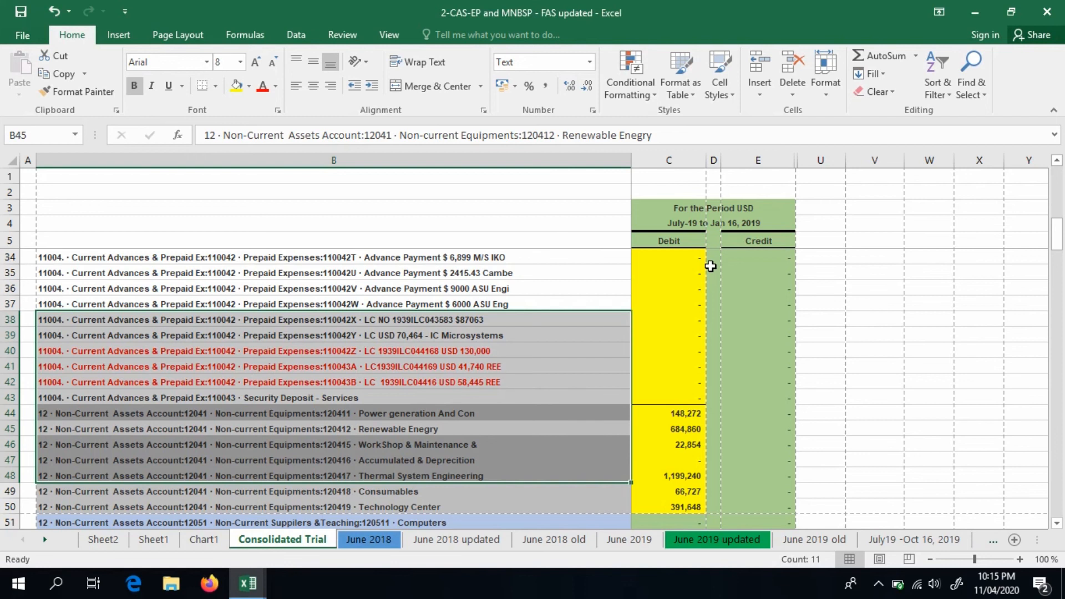
- View the Go To dialog for jumping to a reference and dismiss it
key("F5")
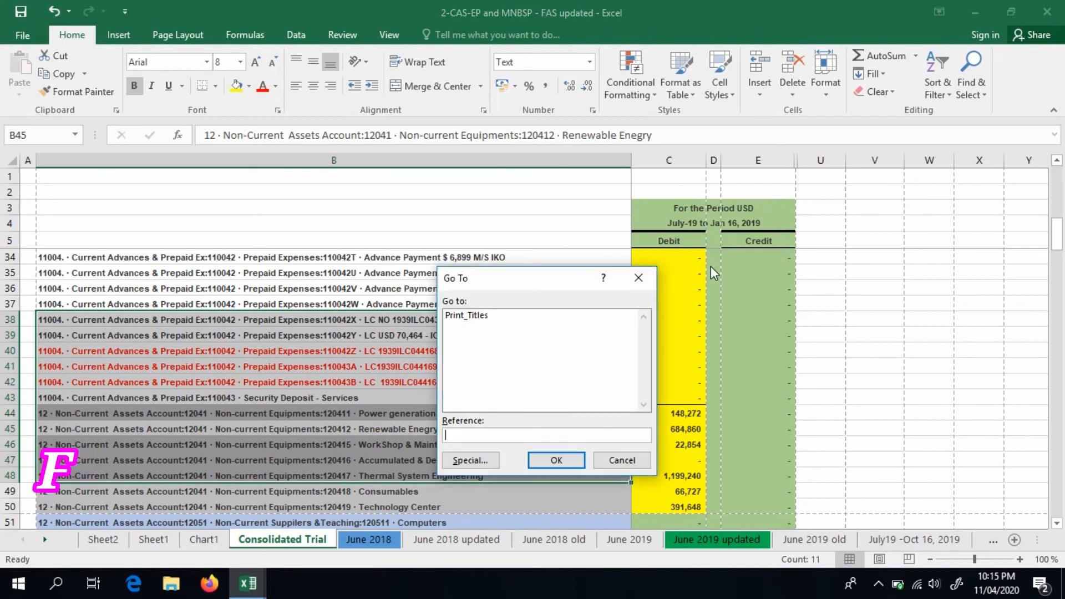
key("F2")
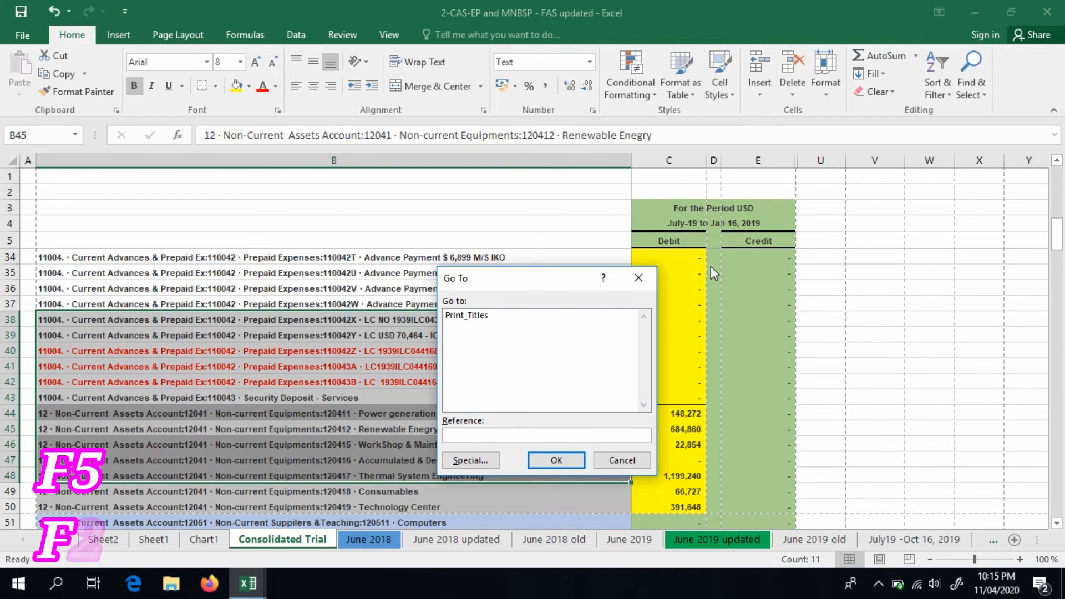
key("Escape")
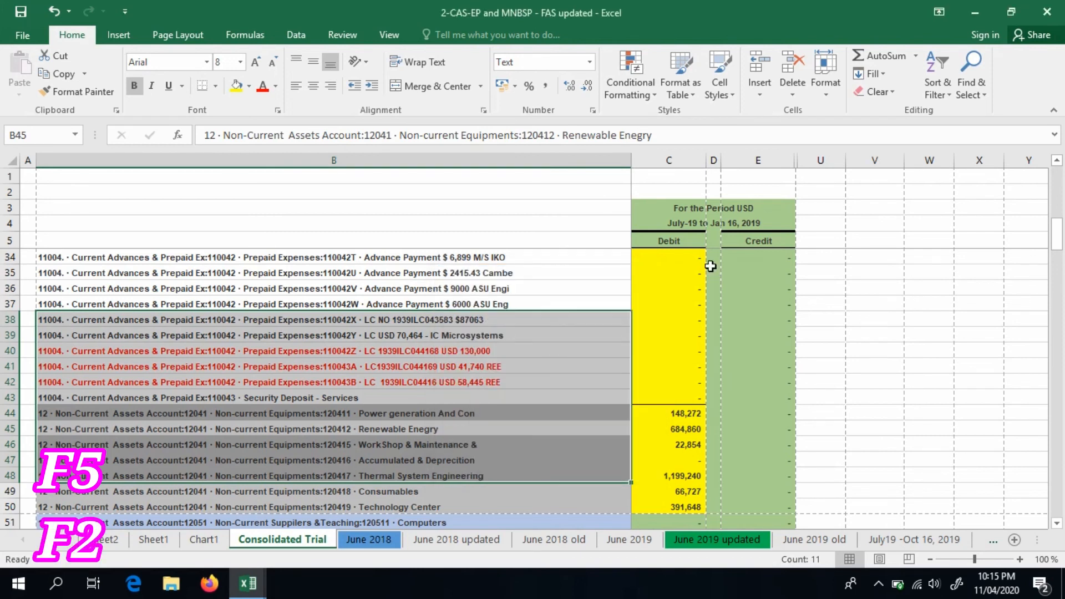
- Open the account name in B41 for in-cell editing and exit without changing it
key("Left")
key("Right")
key("Right")
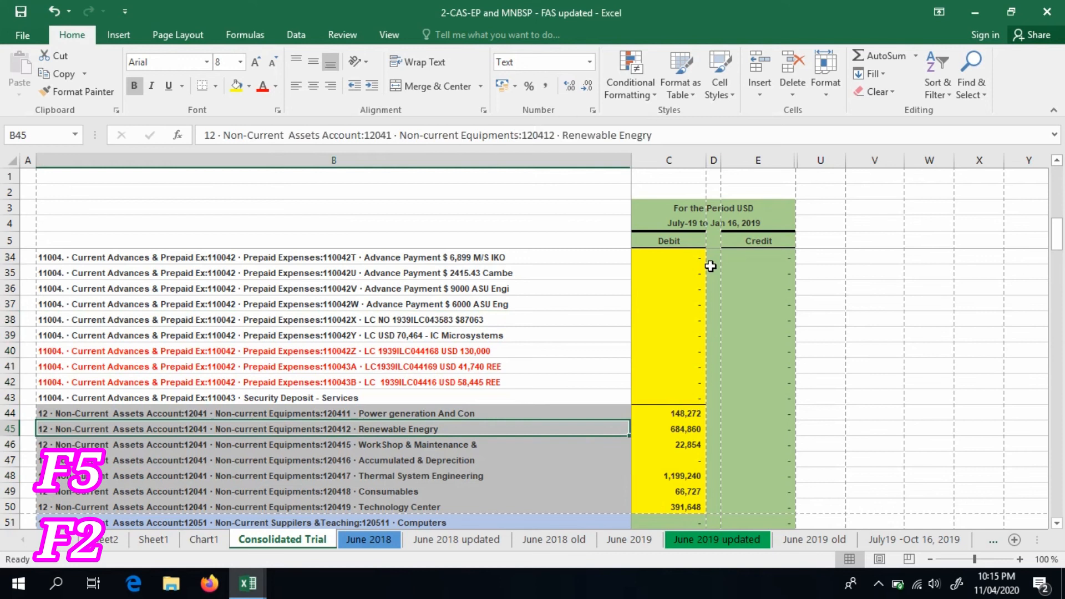
key("Up")
key("Up")
key("Up")
key("Up")
key("Left")
key("Left")
key("Right")
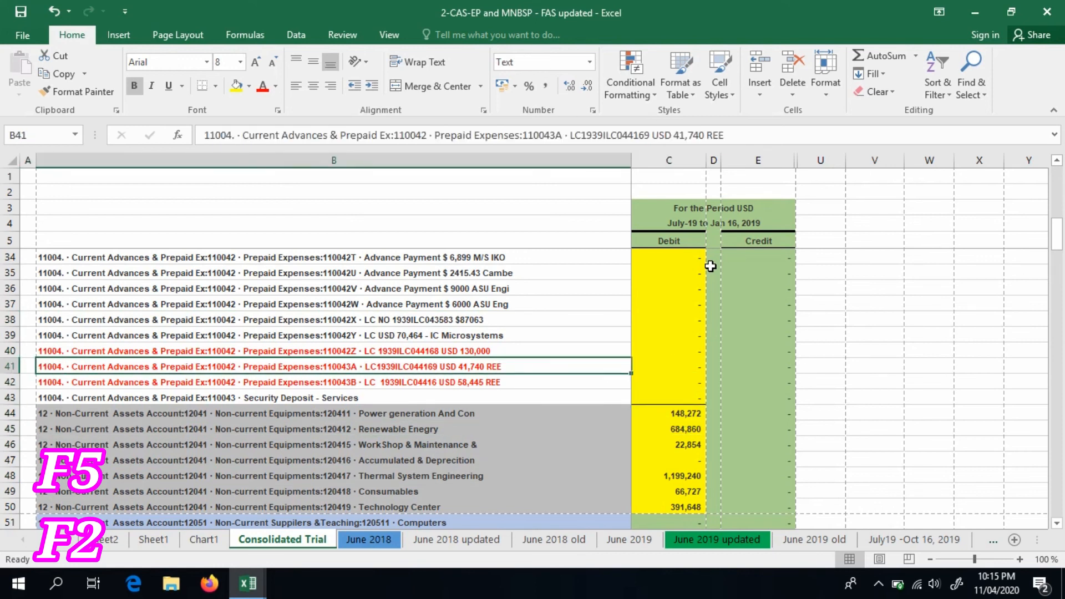
key("F2")
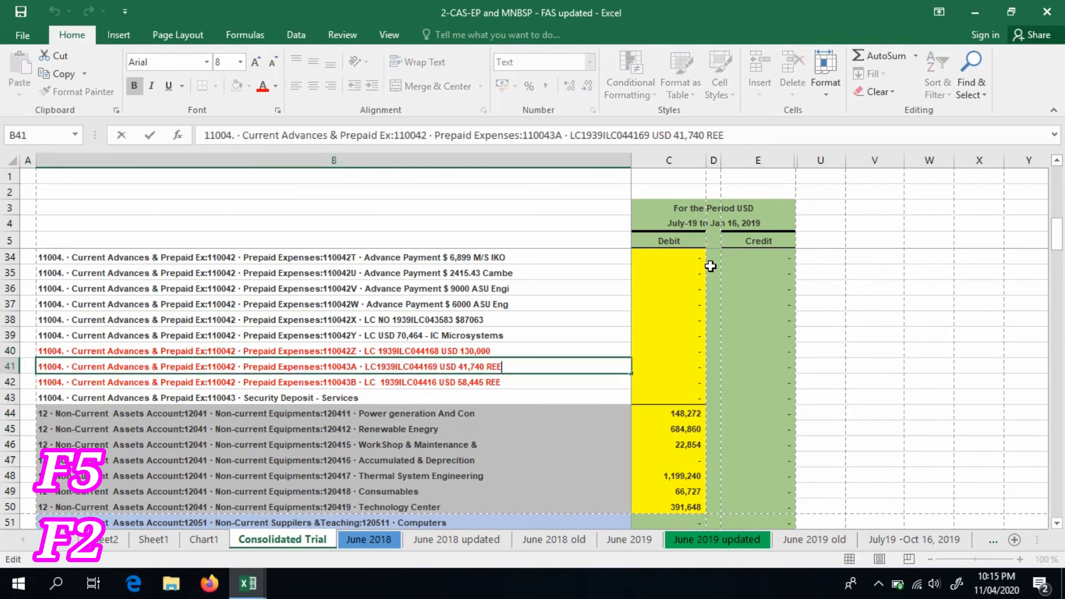
key("Escape")
- Open the Debit formula in C40 for in-cell editing and exit without changing it
key("Up")
key("Right")
key("Right")
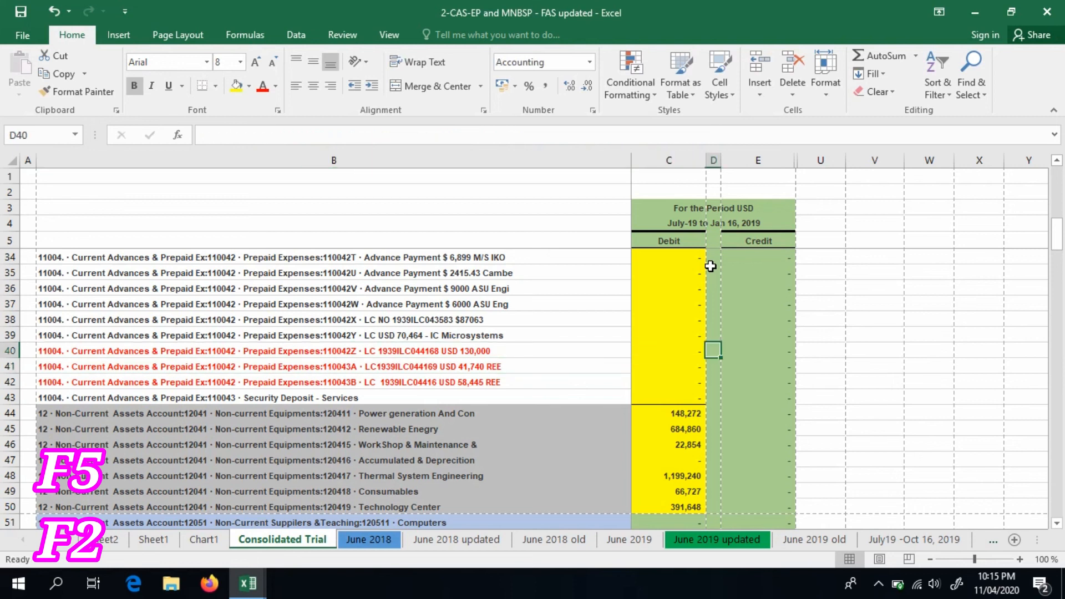
key("Left")
key("F2")
key("Escape")
key("F2")
key("Escape")
key("Left")
key("Left")
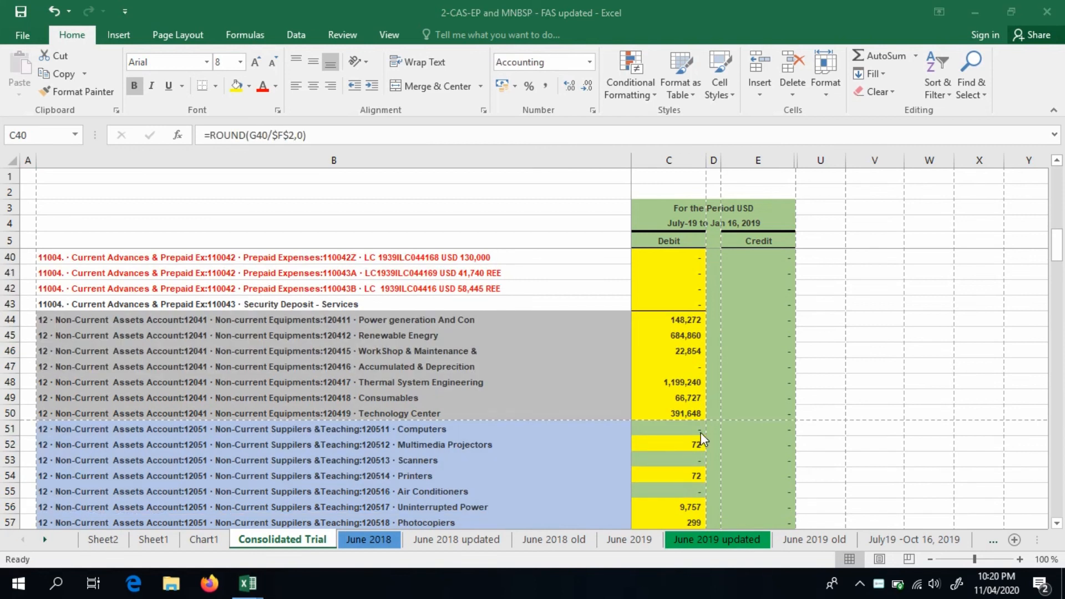
- View the Find and Replace dialog, dismiss it, and select the account name in B40
left_click(570, 318)
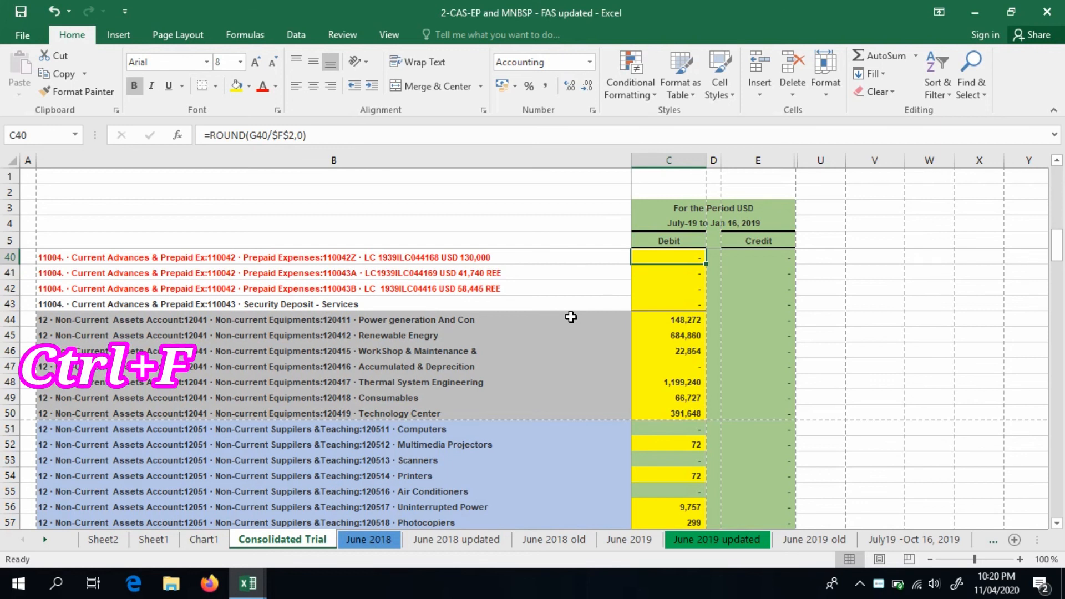
key("ctrl+f")
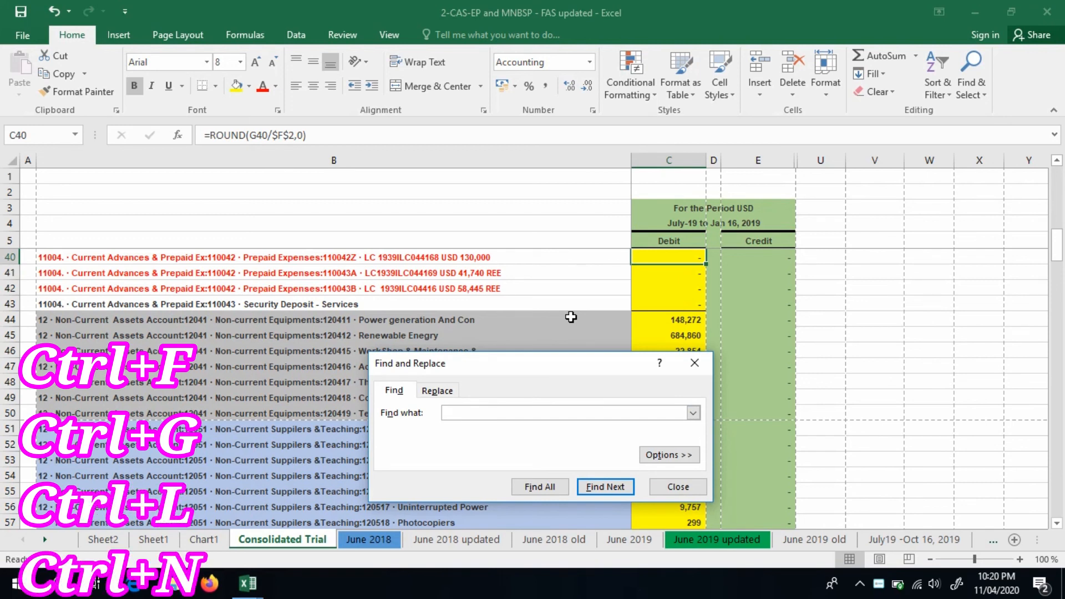
key("Escape")
key("Right")
key("Left")
key("Left")
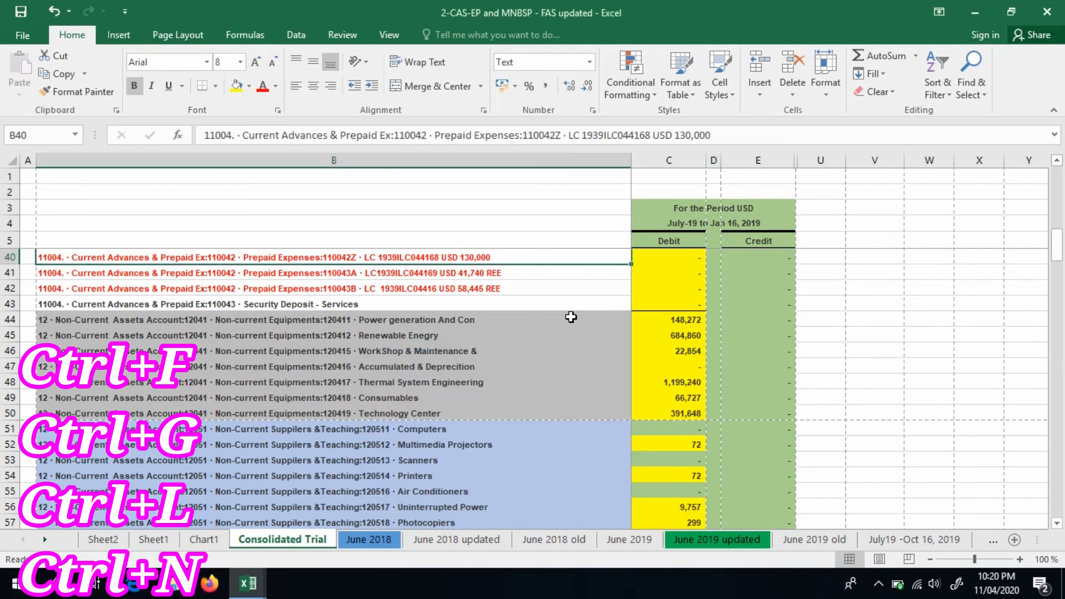
- Bring up the Go To dialog from B40, close it without a reference, and select C40
key("ctrl+g")
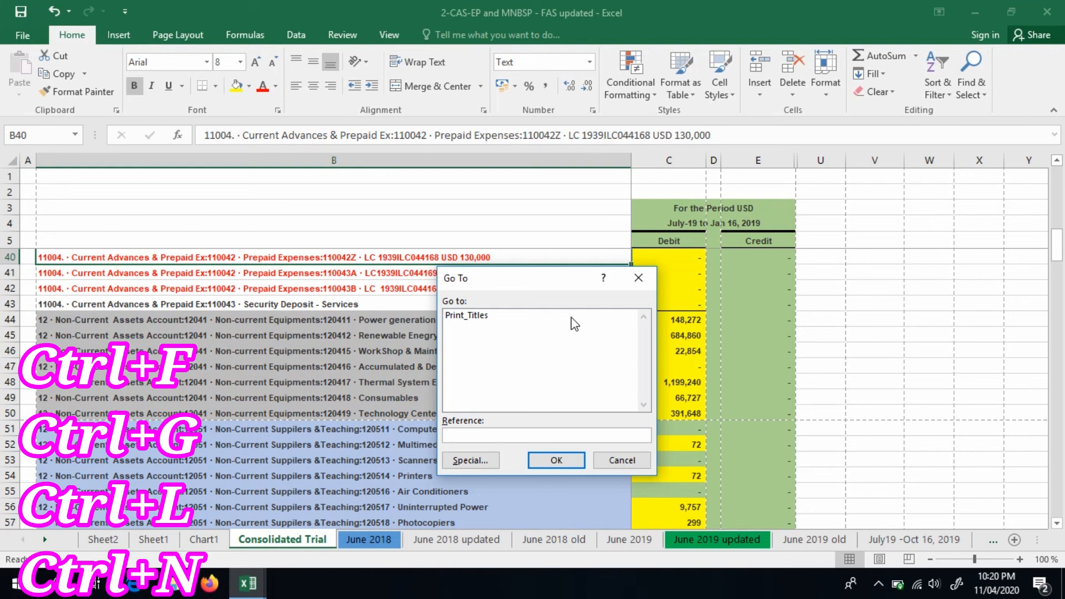
key("Escape")
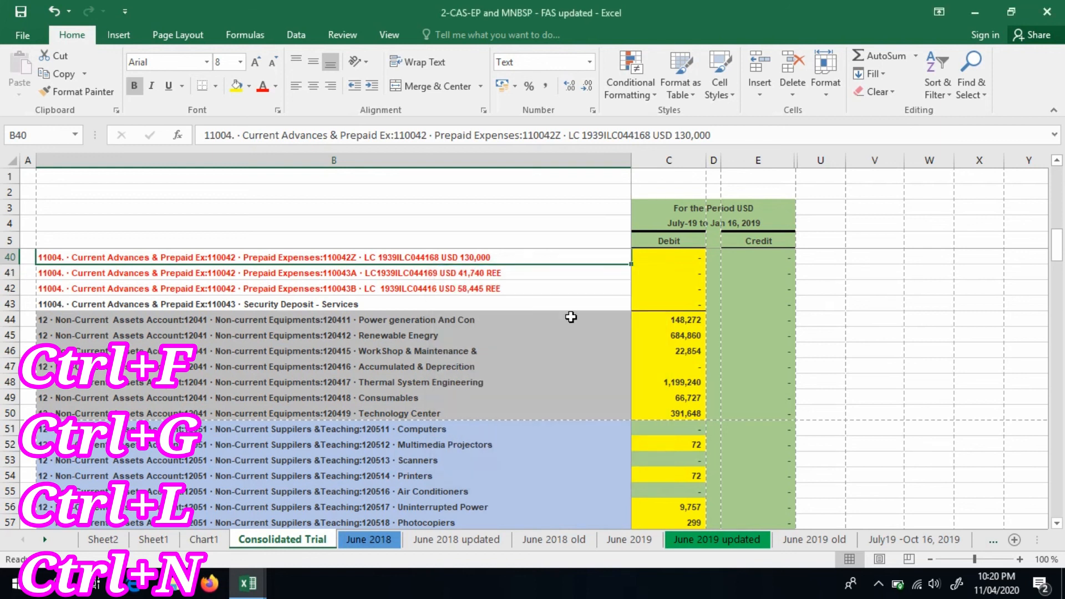
key("Right")
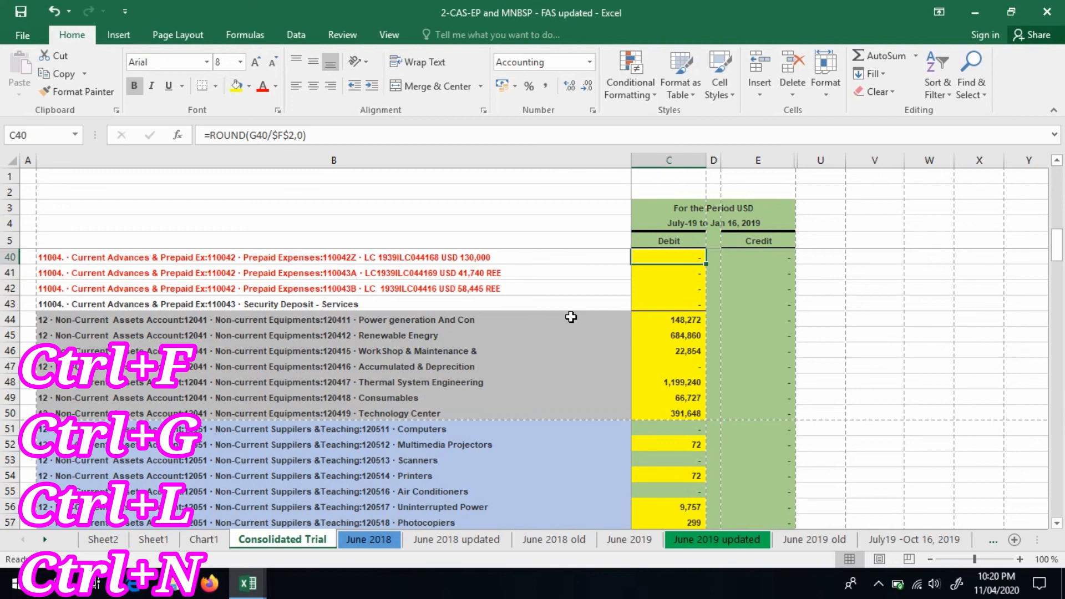
- View the Create Table dialog for the trial balance data, cancel it, and return to C40
key("ctrl+l")
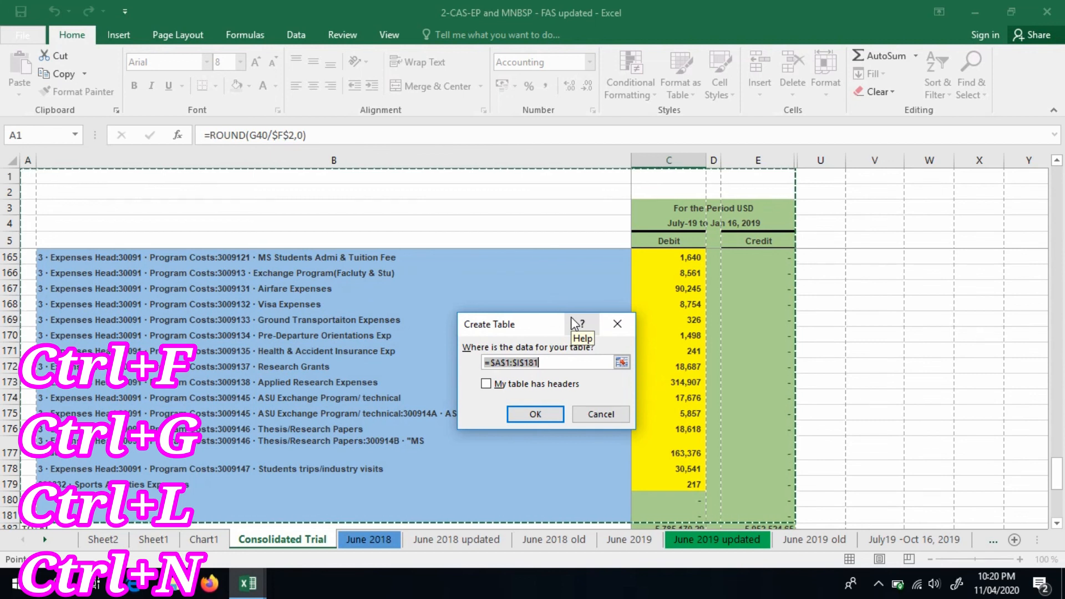
key("Escape")
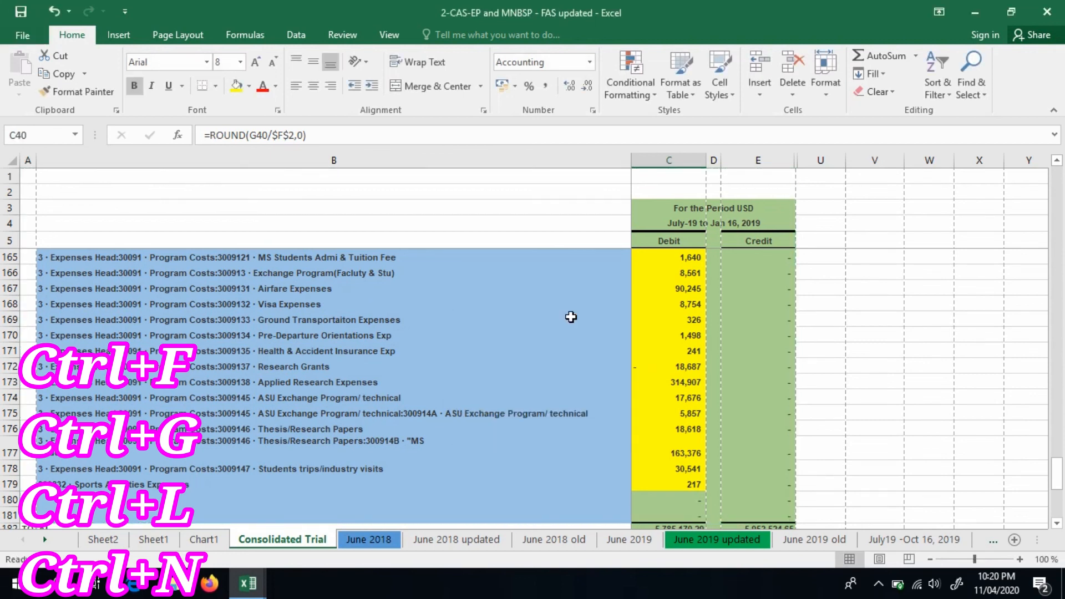
key("Right")
key("Right")
key("Right")
key("Left")
key("Left")
key("Left")
key("Right")
key("Left")
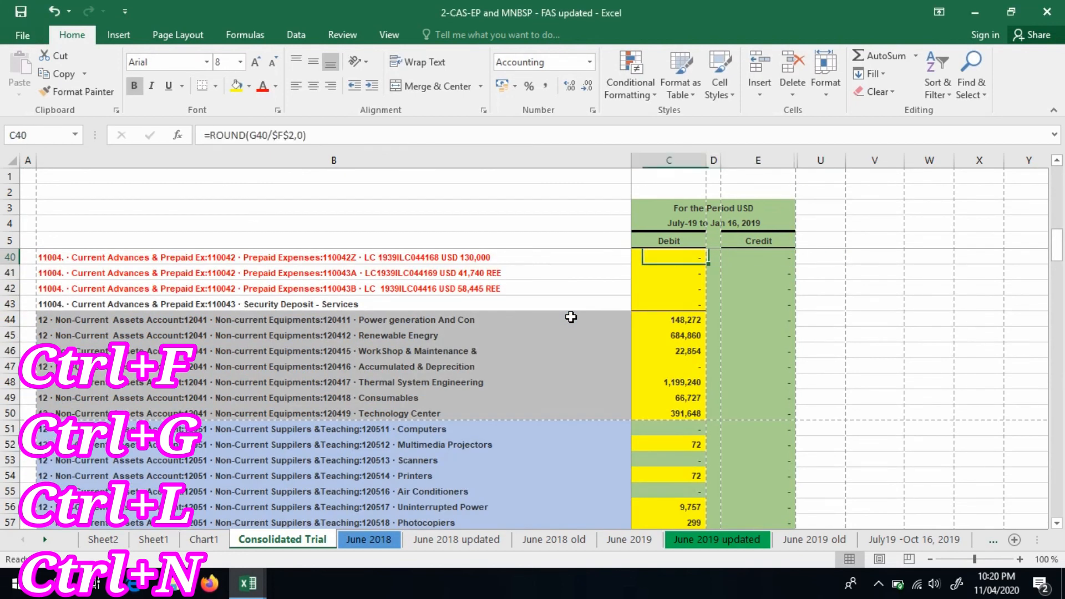
- Create a new blank workbook and switch back to the trial balance workbook
key("ctrl+n")
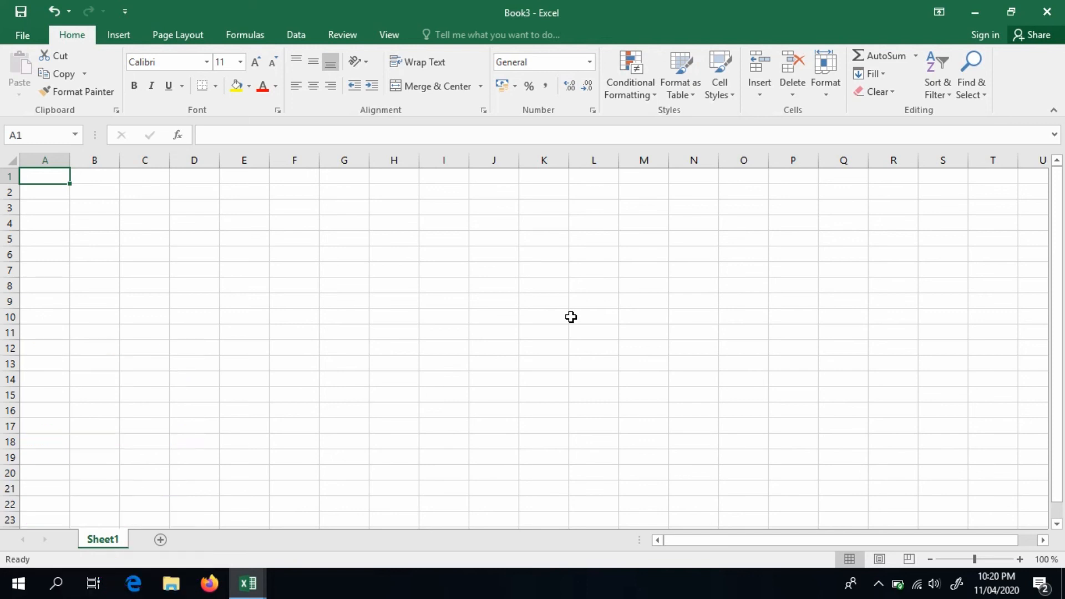
key("alt+Tab")
key("Right")
key("Down")
key("Down")
key("Down")
key("Down")
key("Left")
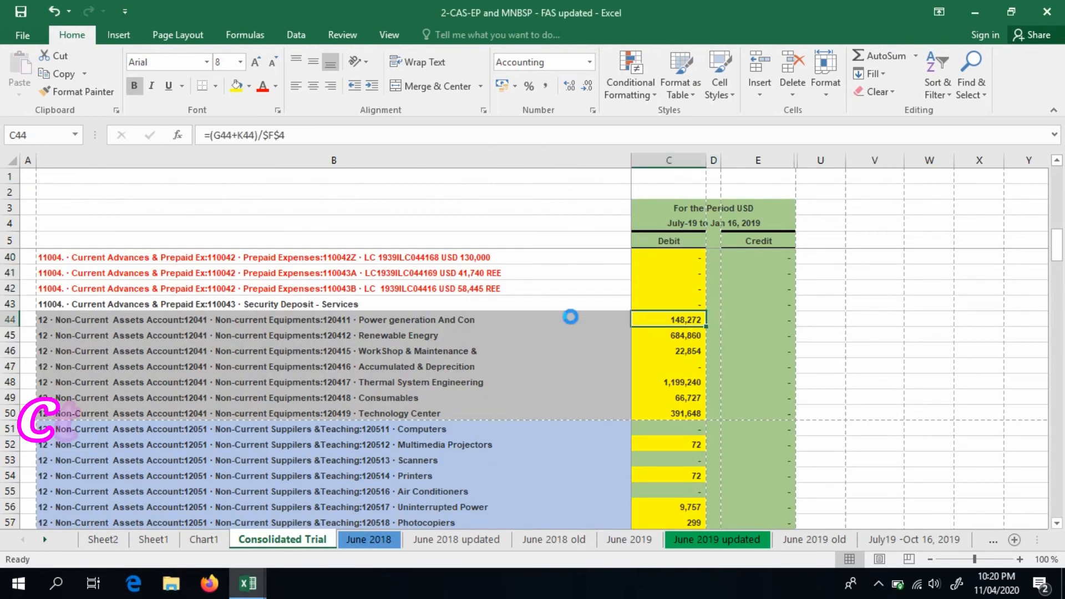
key("ctrl+c")
key("Right")
key("Right")
key("Right")
key("Right")
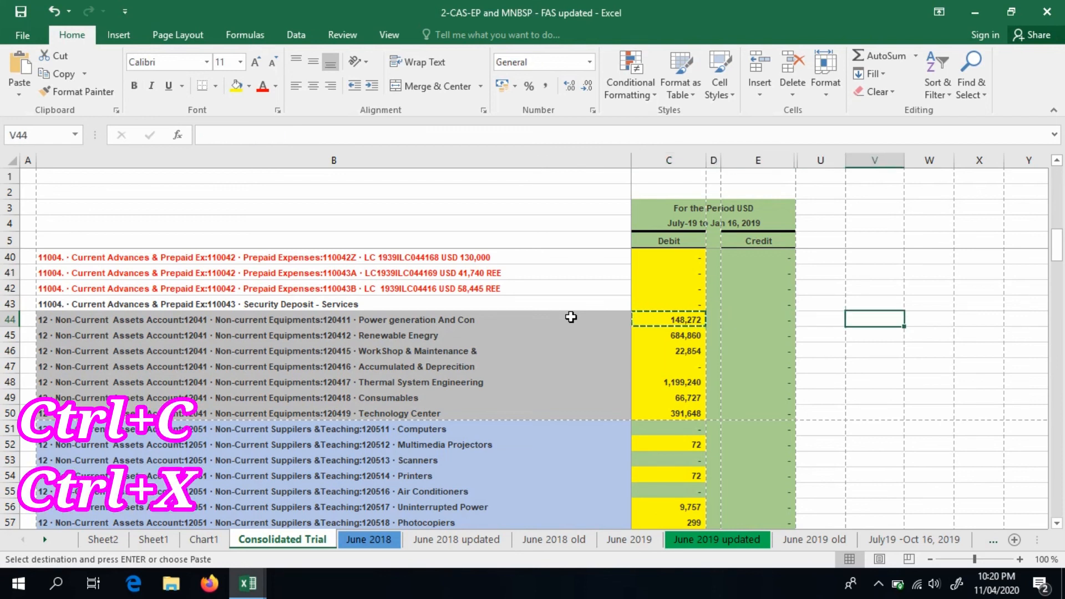
key("Left")
key("Left")
key("Left")
key("Left")
key("Escape")
- Copy the Power generation account name from B44 and paste it into V44
key("Right")
key("Right")
key("Right")
key("Left")
key("Left")
key("Left")
key("Left")
key("Left")
key("Right")
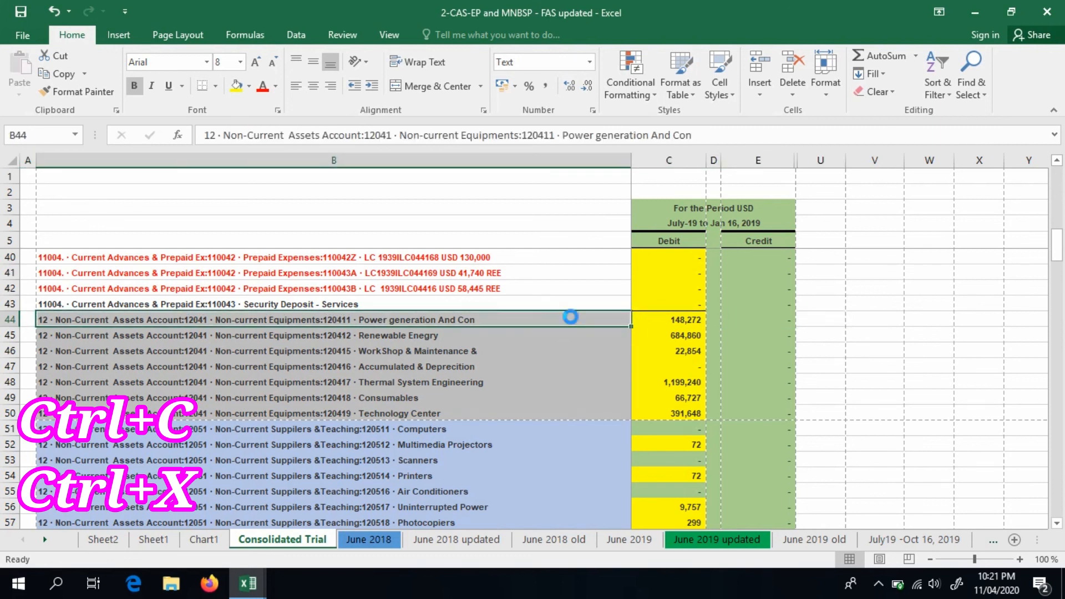
key("ctrl+c")
key("Right")
key("Right")
key("Right")
key("Right")
key("ctrl+v")
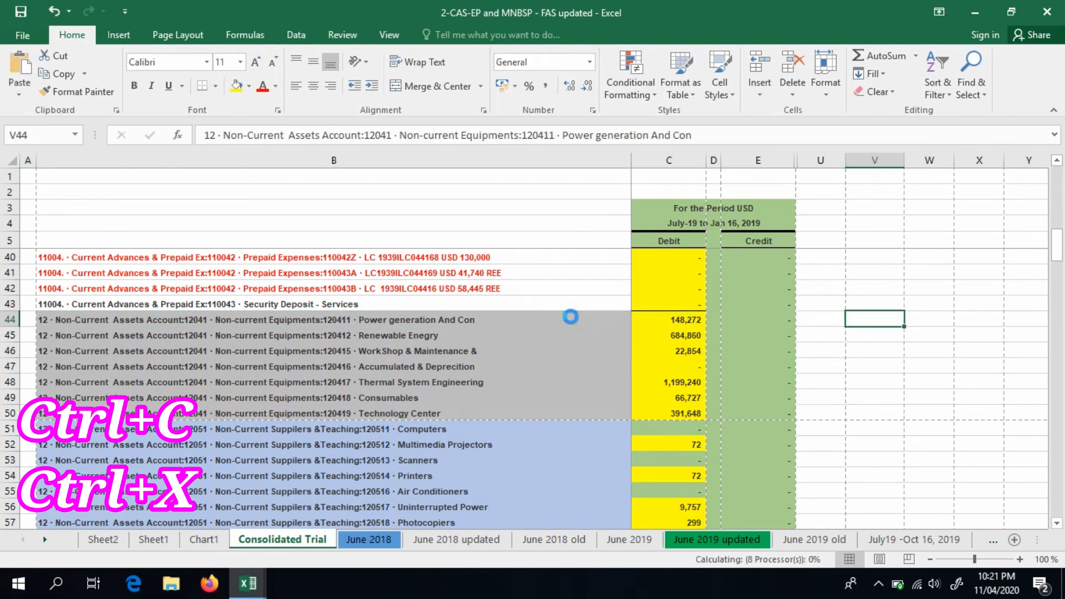